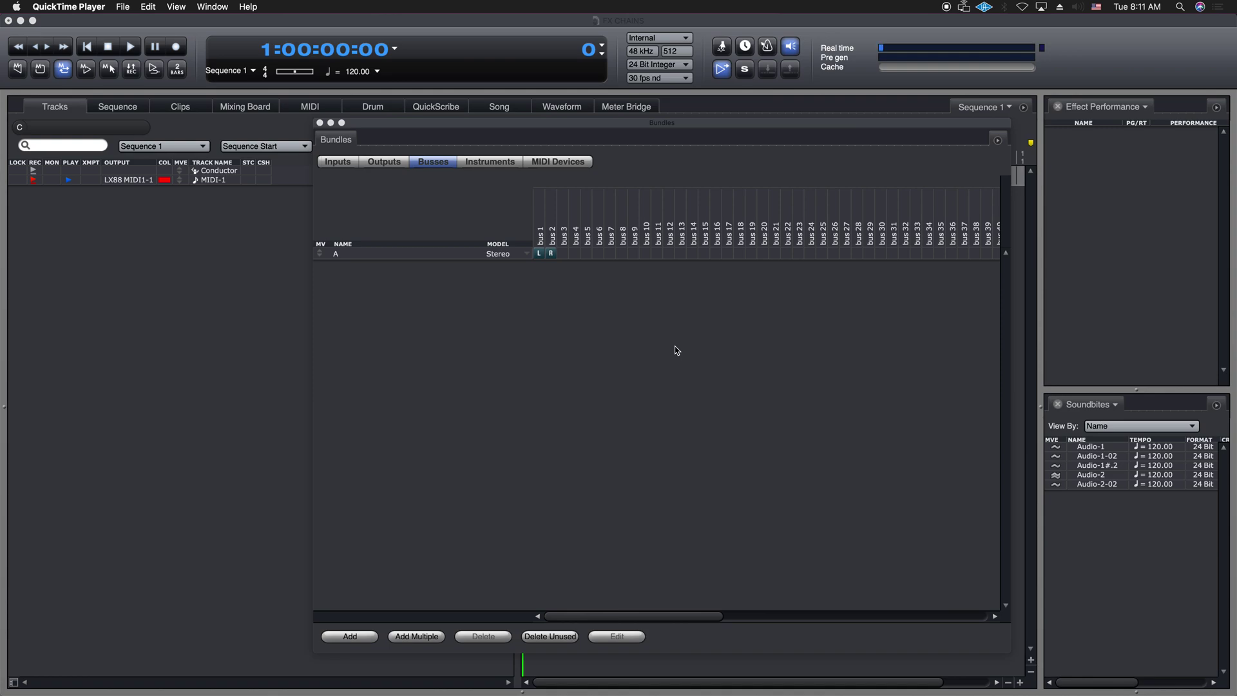
Bring Digital Performer in front of QuickTime Player, showing the Busses list with bundle A
{"action": "left_click", "coordinate": [619, 351]}
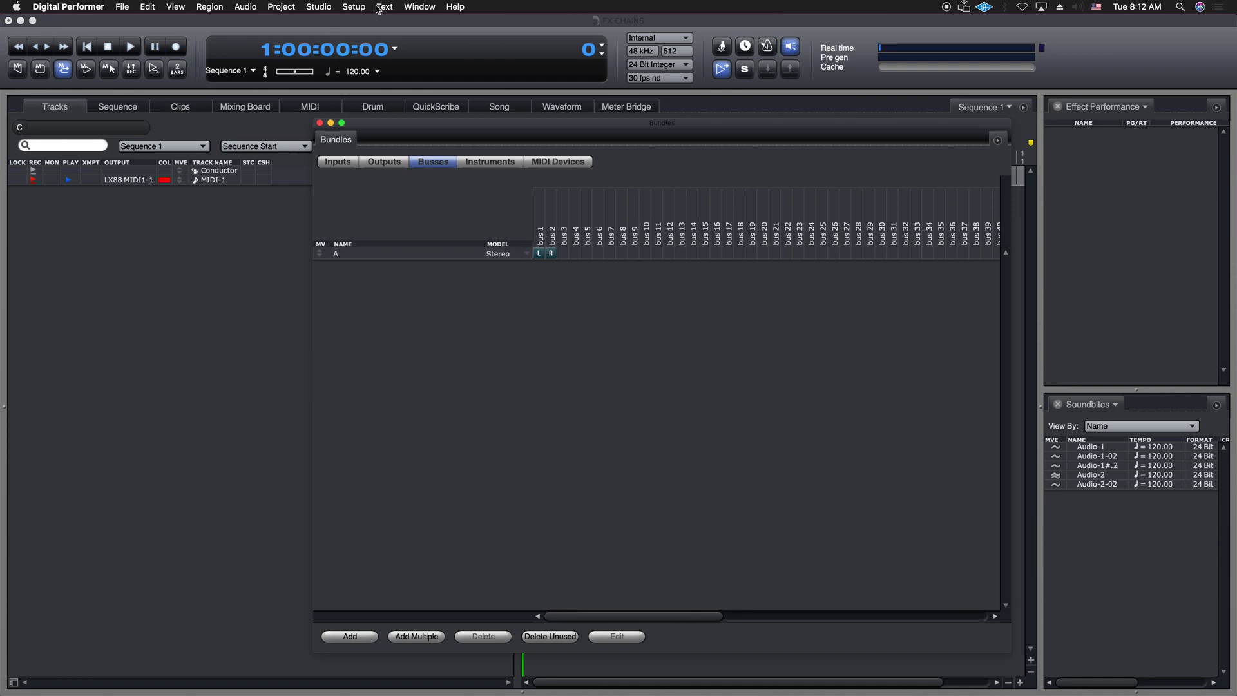
{"action": "left_click", "coordinate": [298, 5]}
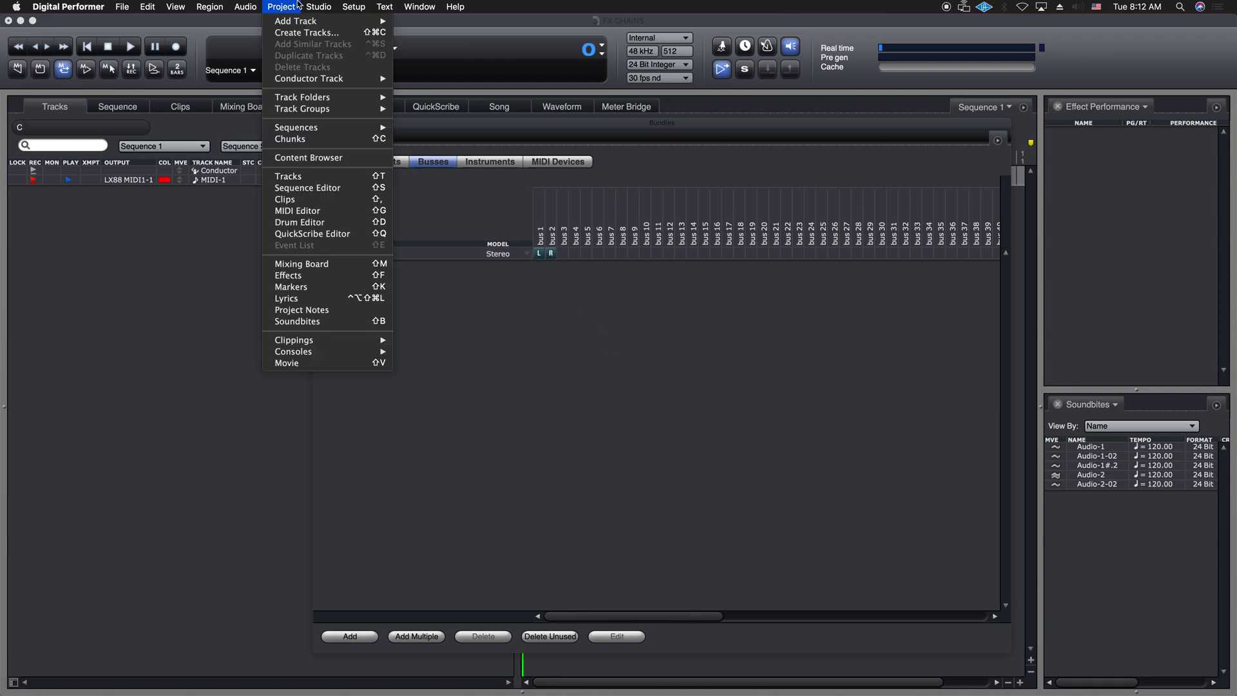
{"action": "mouse_move", "coordinate": [323, 4]}
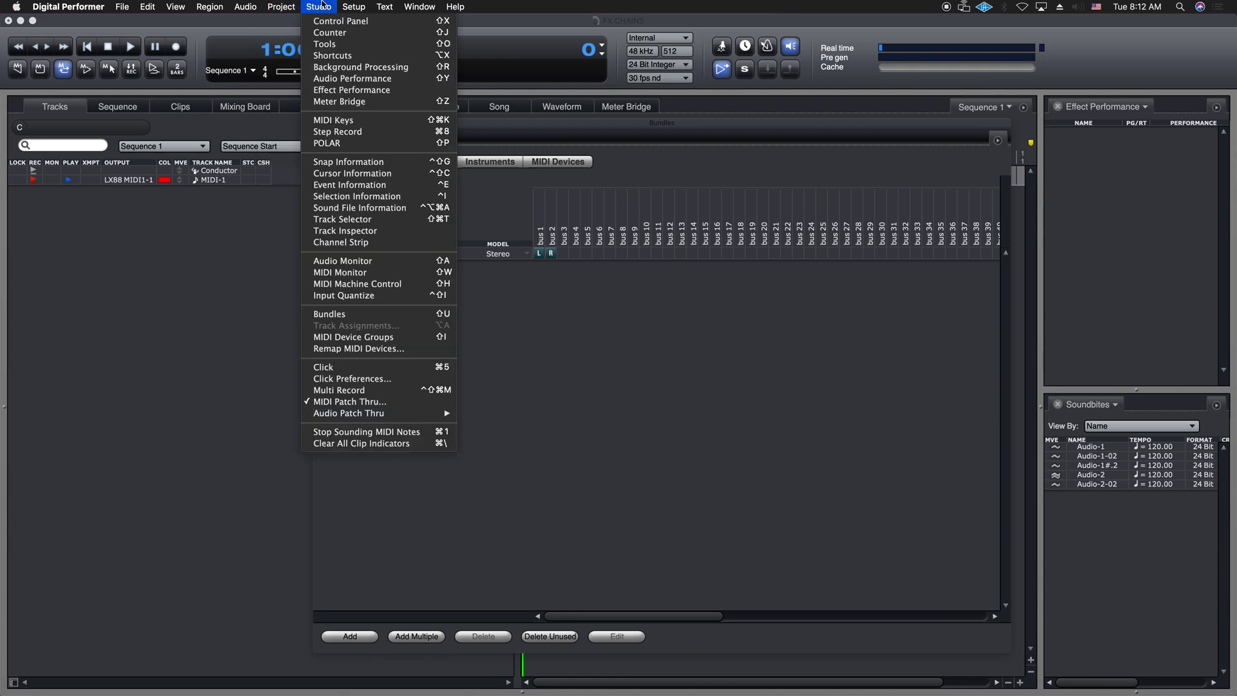
{"action": "left_click", "coordinate": [354, 315]}
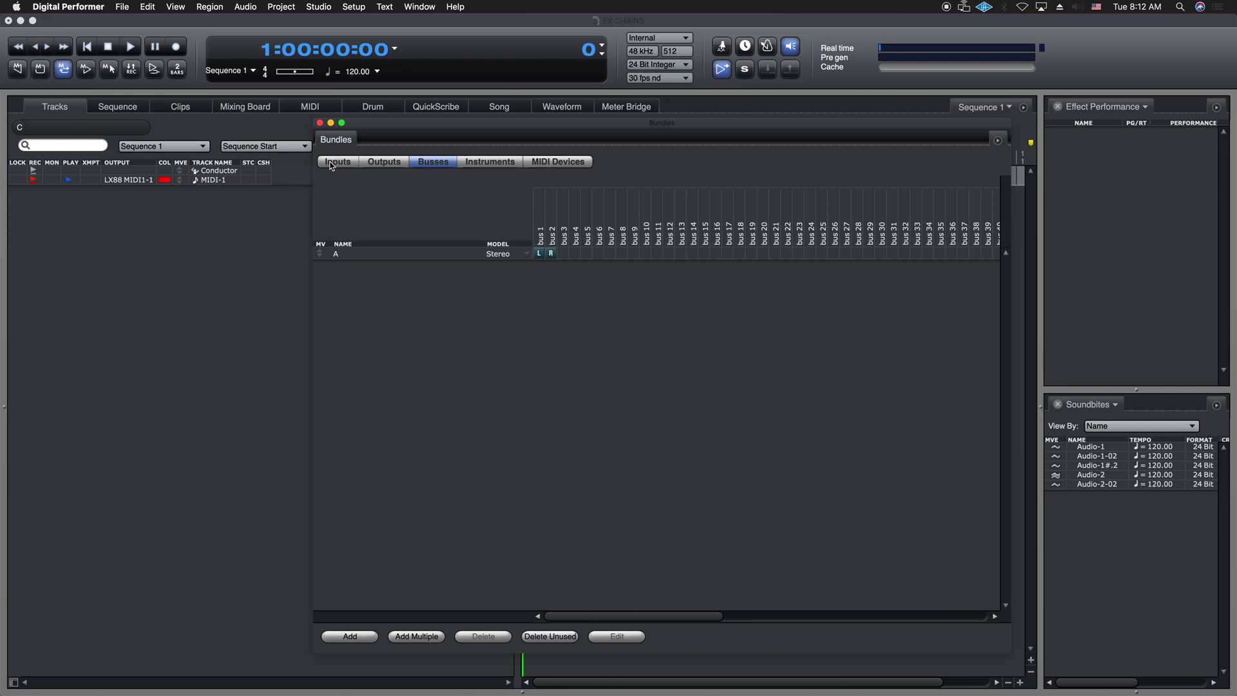
{"action": "left_click", "coordinate": [331, 163]}
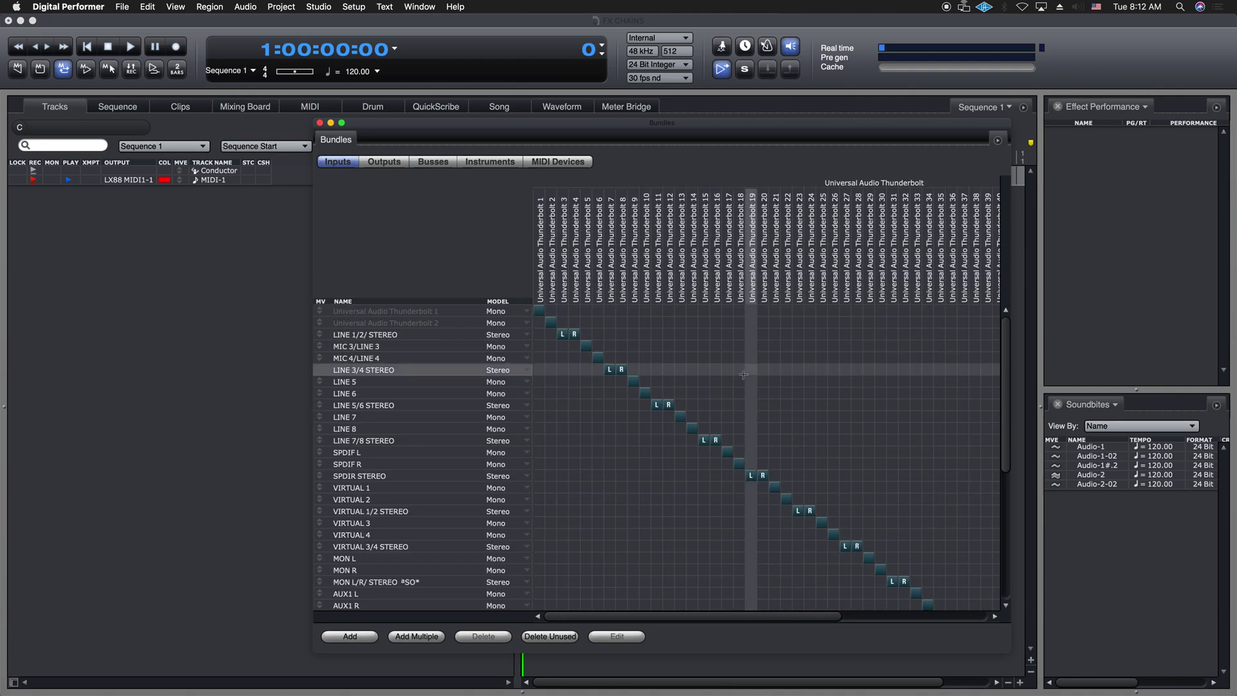
{"action": "scroll", "coordinate": [740, 438], "scroll_direction": "down", "scroll_amount": 3}
{"action": "scroll", "coordinate": [738, 459], "scroll_direction": "up", "scroll_amount": 3}
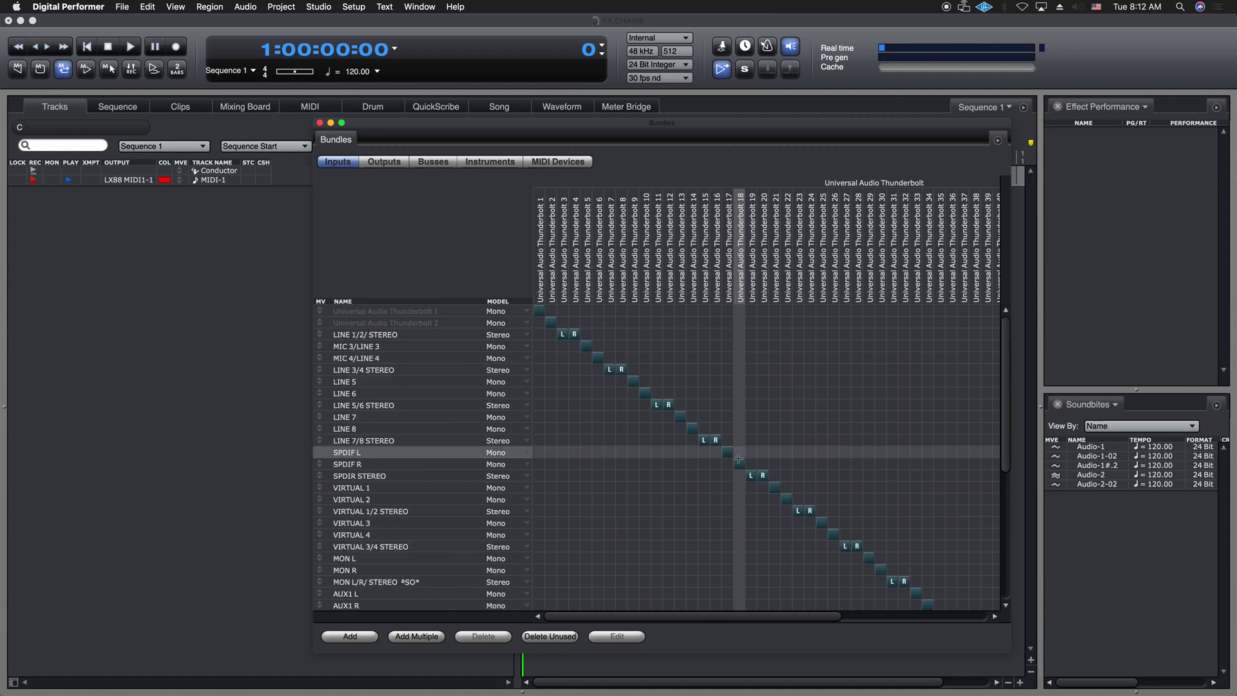
{"action": "left_click", "coordinate": [500, 312]}
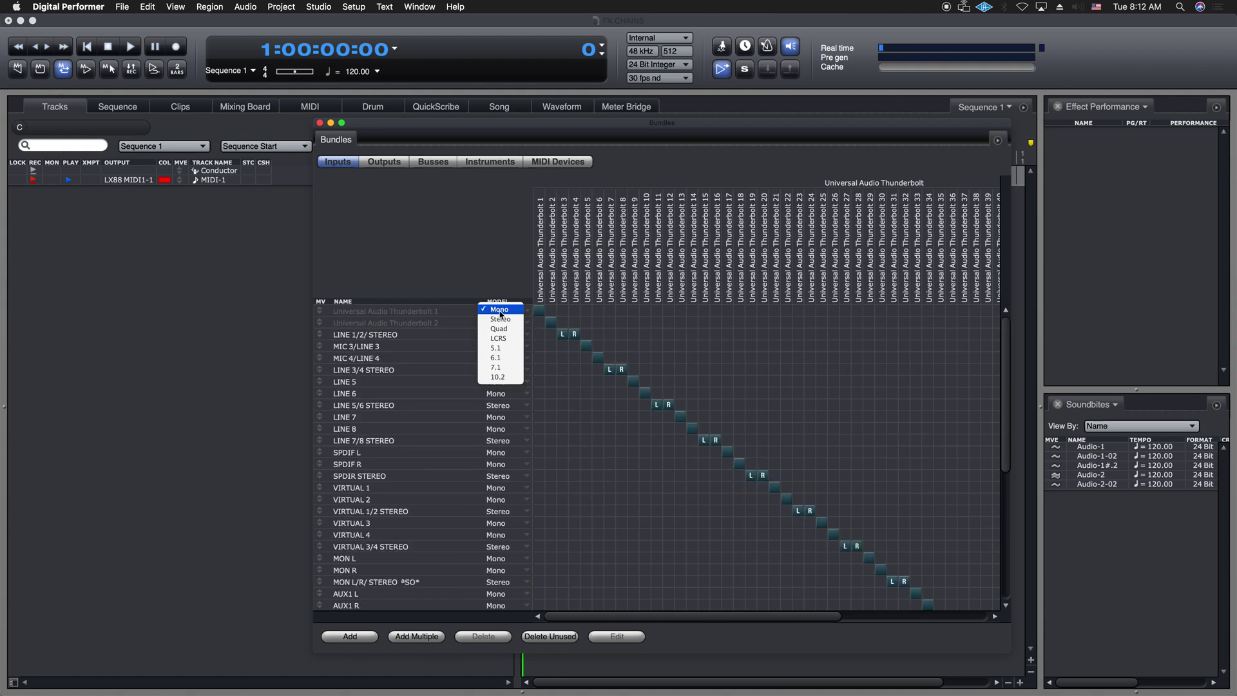
{"action": "left_click", "coordinate": [505, 273]}
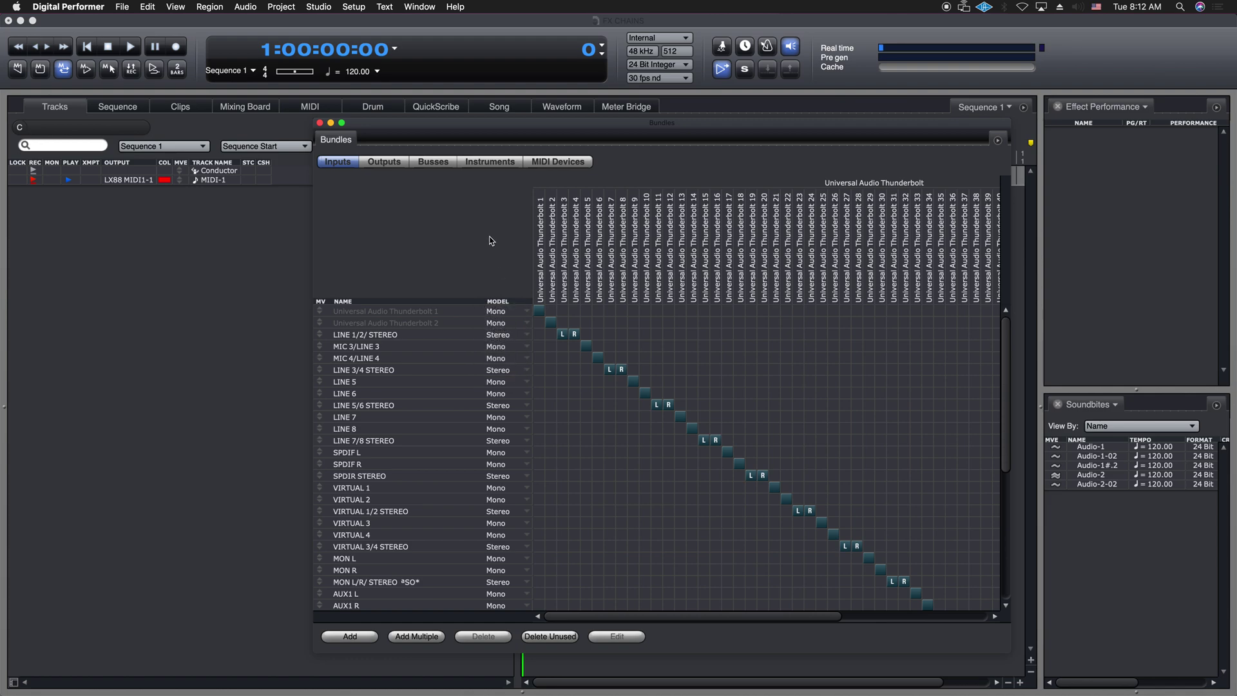
{"action": "left_click", "coordinate": [404, 164]}
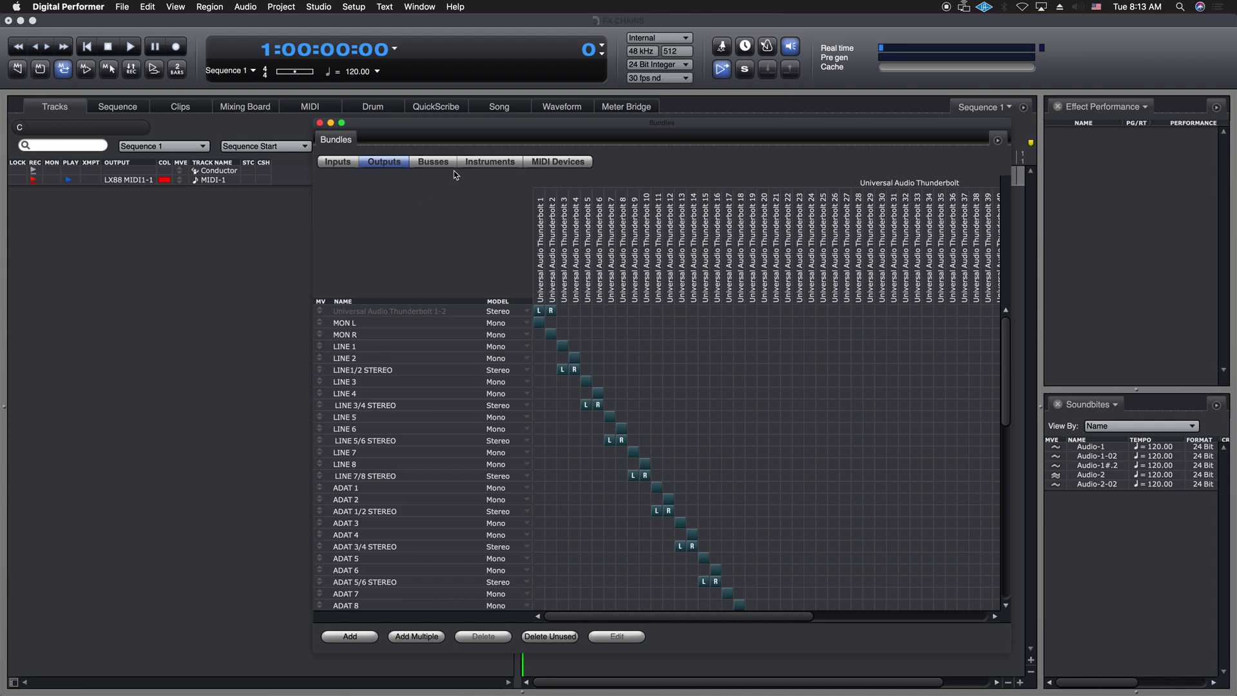
{"action": "left_click", "coordinate": [435, 162]}
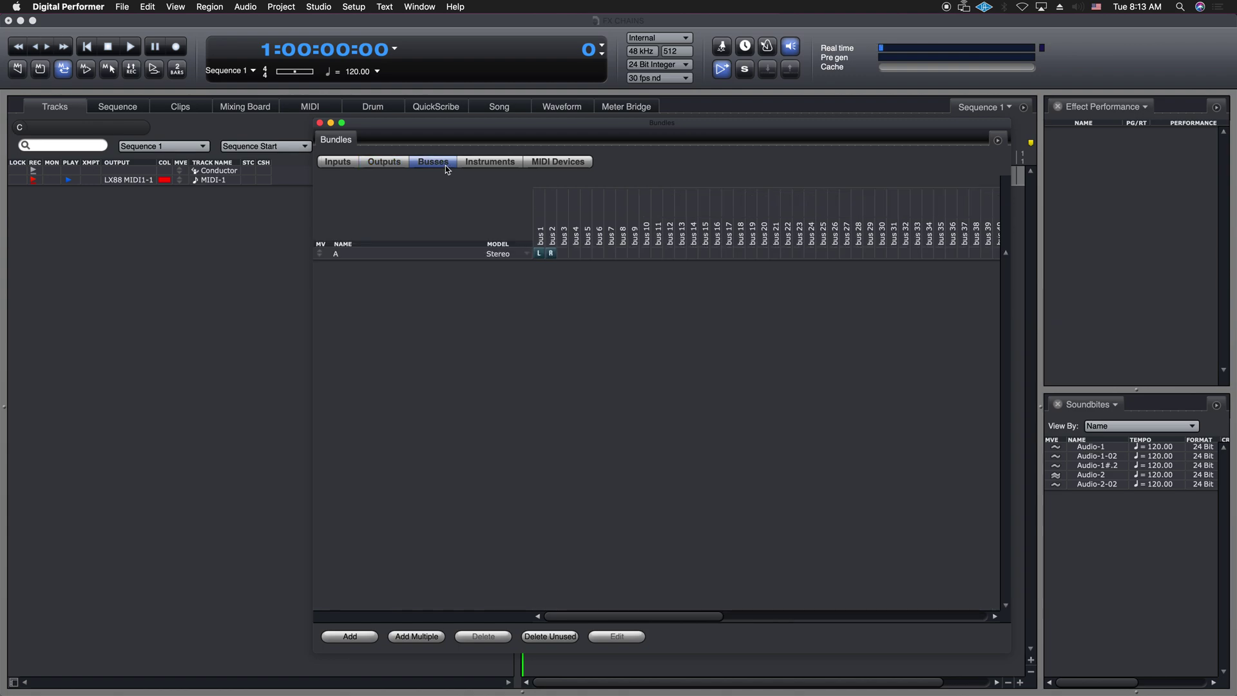
Delete bundle A, then add two stereo busses and delete them too
{"action": "left_click", "coordinate": [406, 256]}
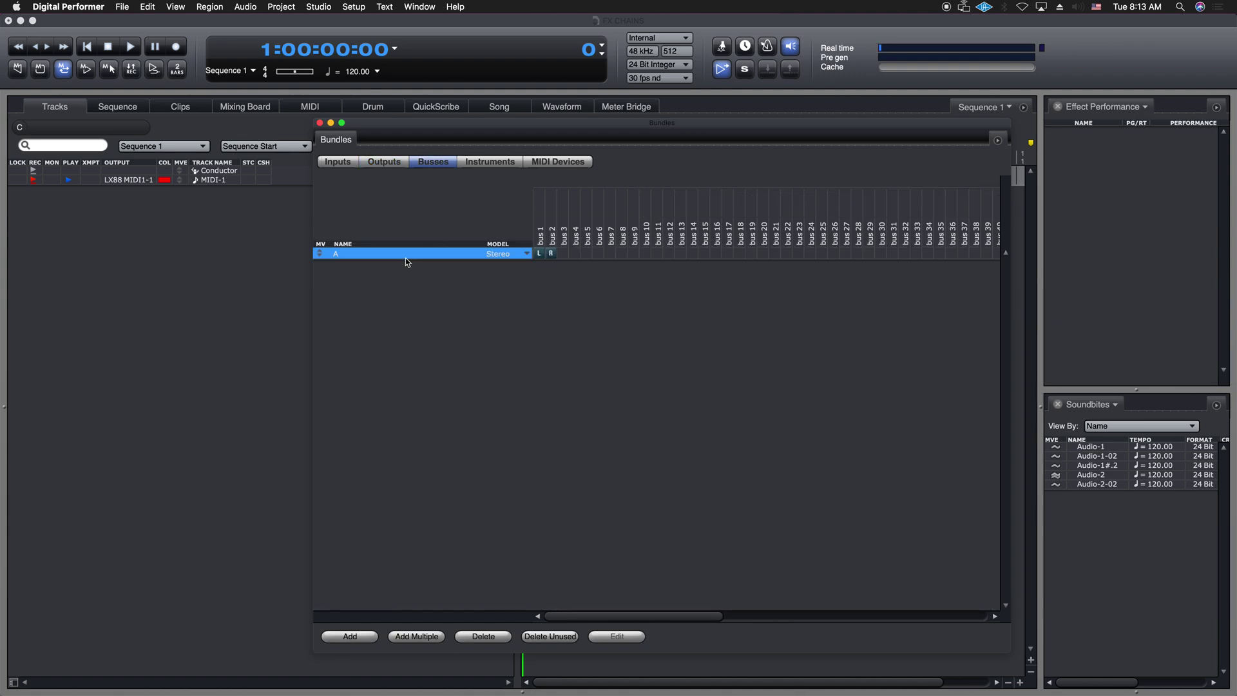
{"action": "key", "text": "Delete"}
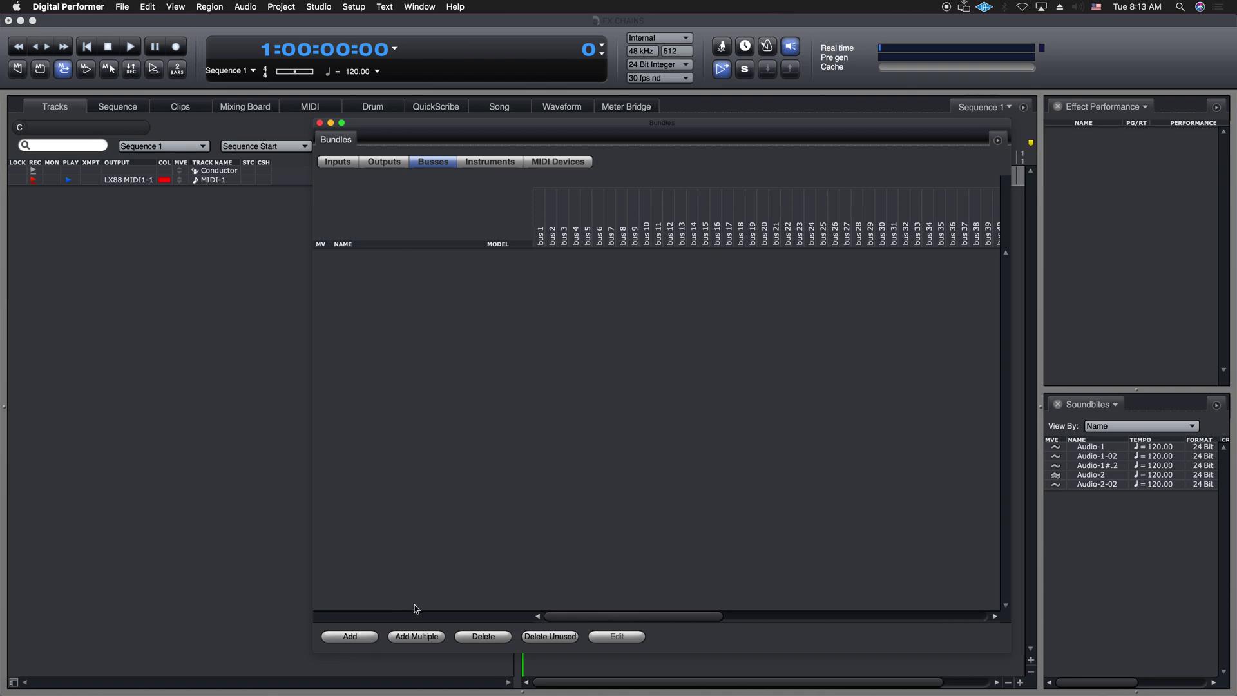
{"action": "left_click", "coordinate": [421, 636]}
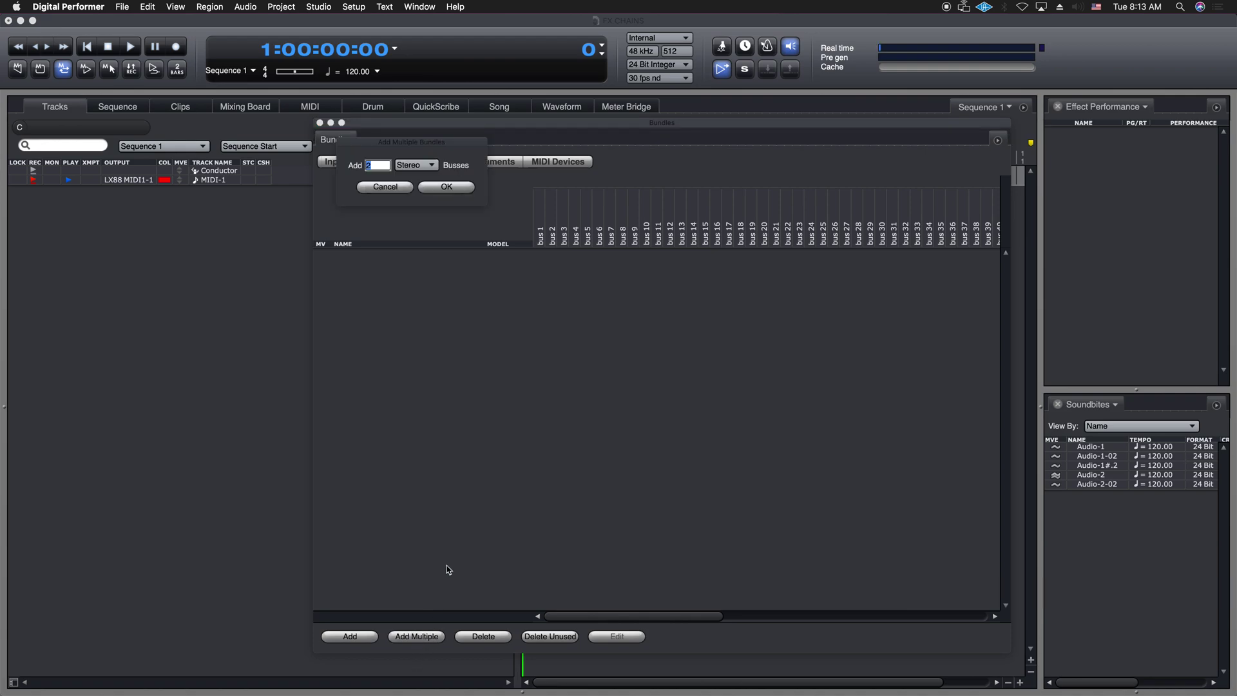
{"action": "left_click", "coordinate": [435, 166]}
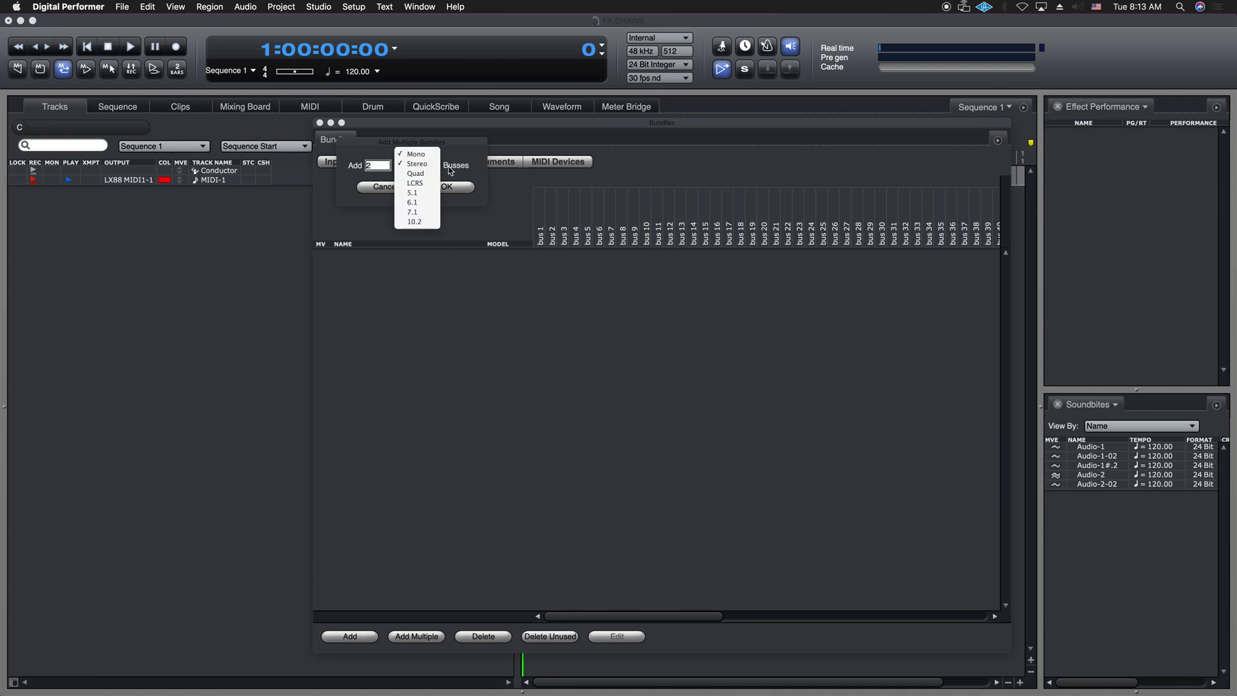
{"action": "left_click", "coordinate": [464, 157]}
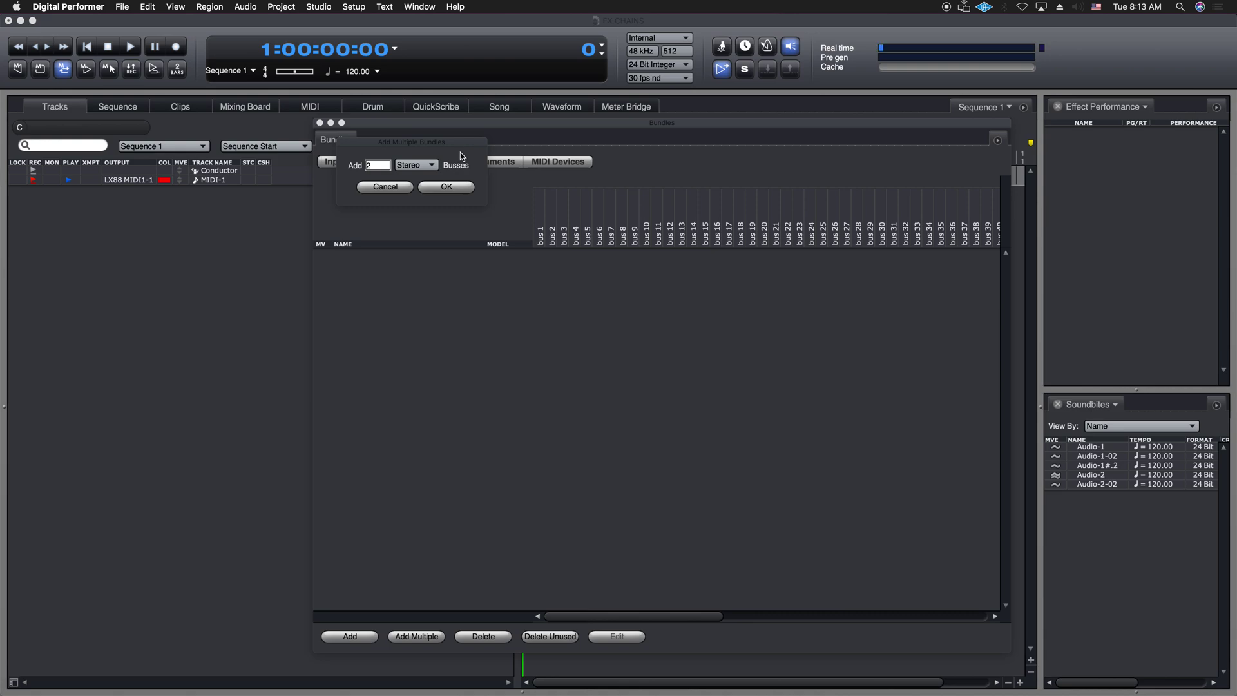
{"action": "key", "text": "Return"}
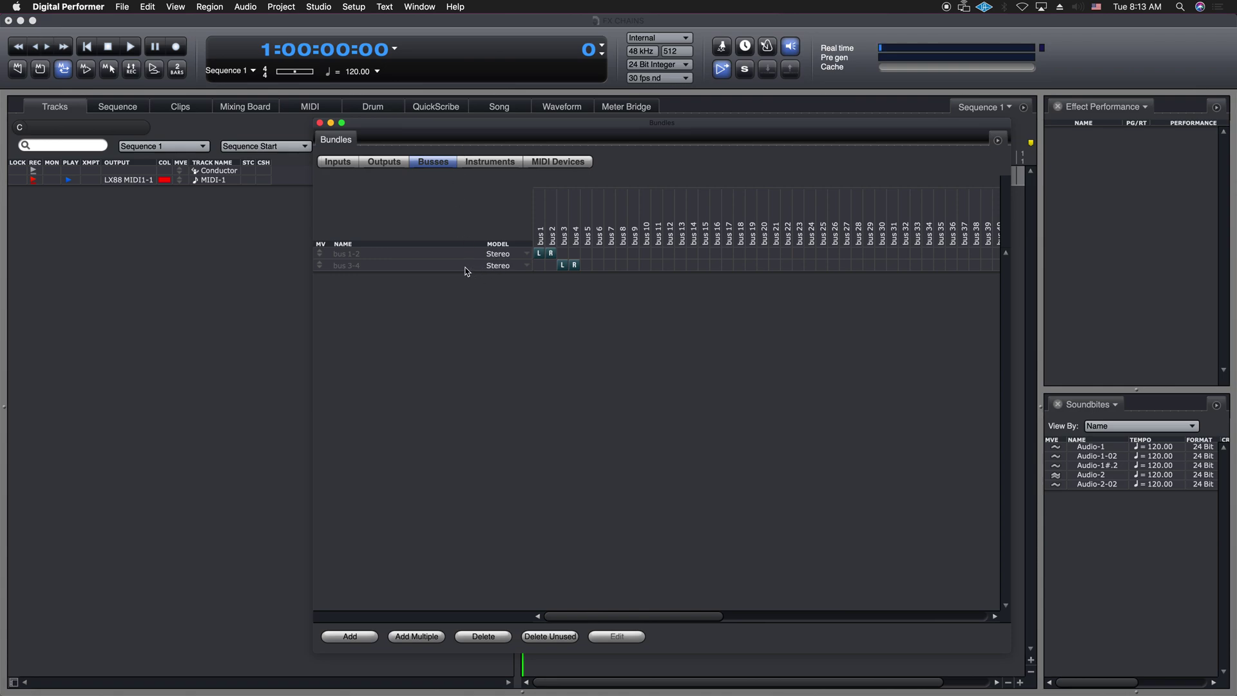
{"action": "left_click_drag", "start_coordinate": [465, 266], "coordinate": [462, 253]}
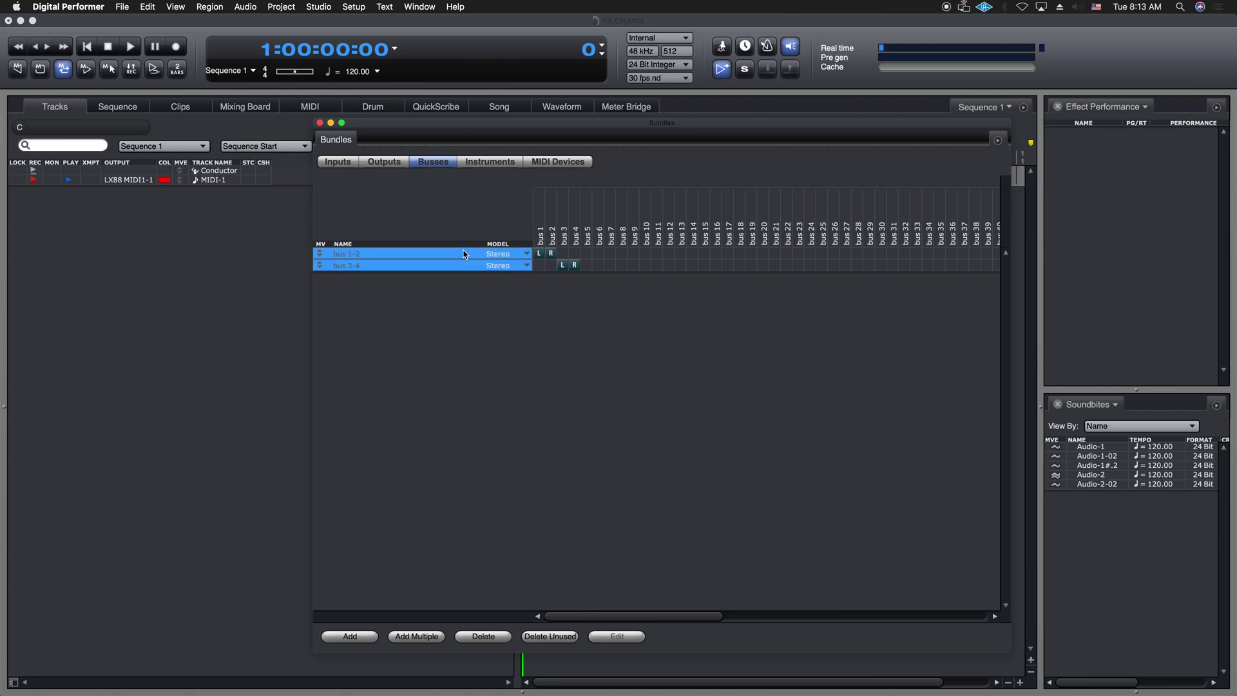
{"action": "key", "text": "BackSpace"}
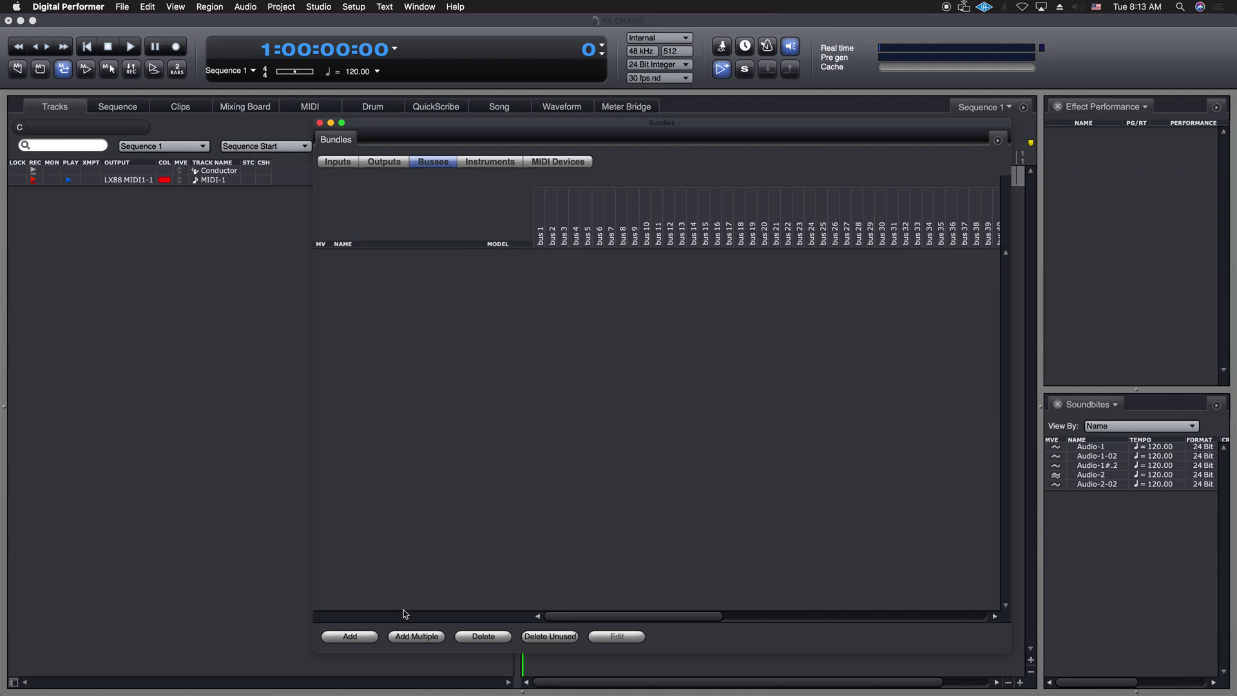
Add 12 stereo bus bundles, bus 1-2 through bus 23-24, with Add Multiple
{"action": "left_click", "coordinate": [412, 636]}
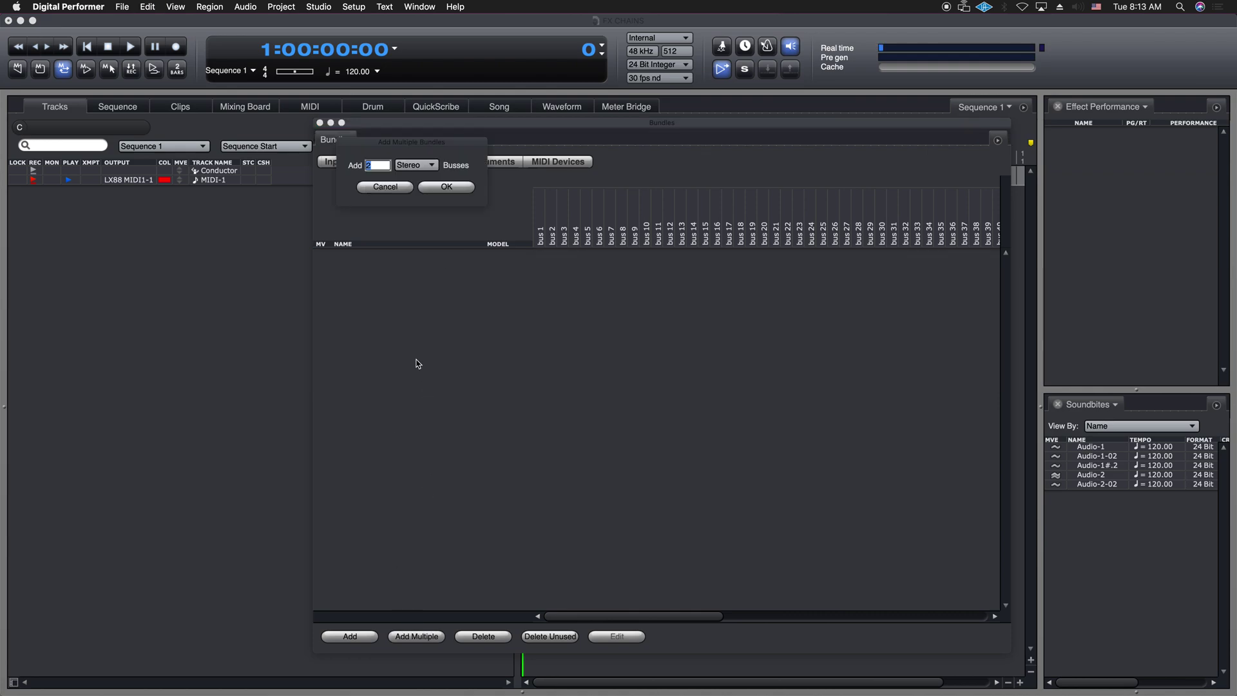
{"action": "type", "text": "12"}
{"action": "key", "text": "Return"}
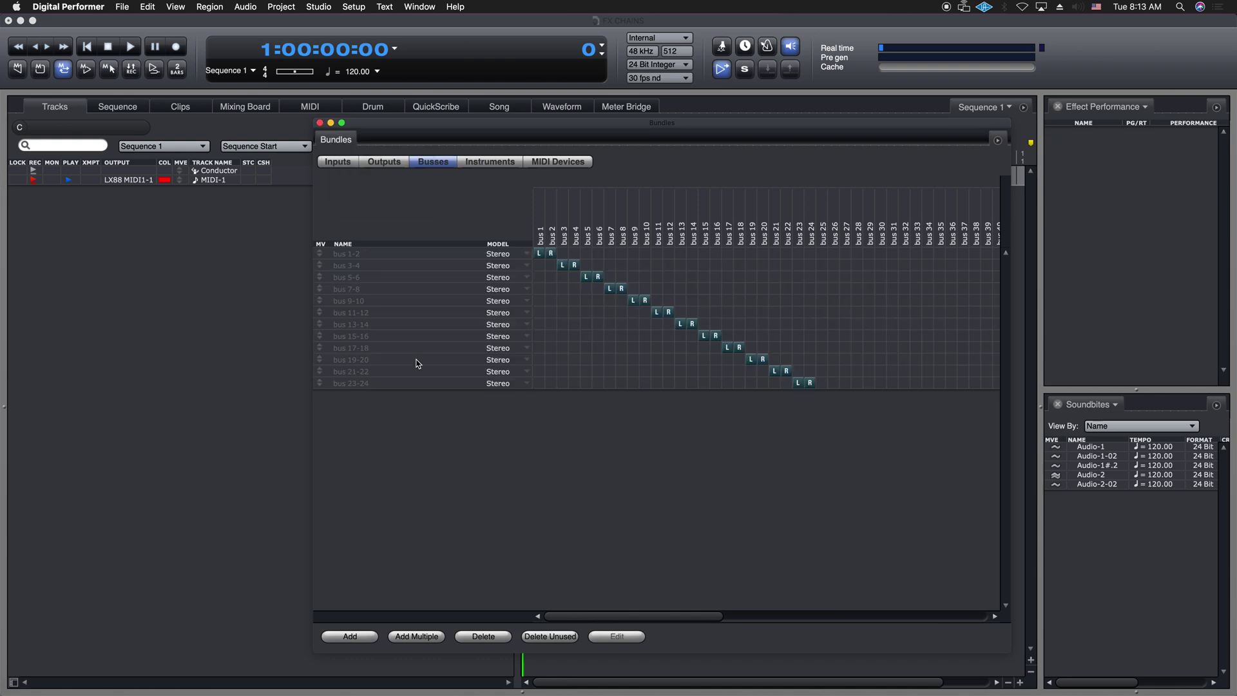
{"action": "double_click", "coordinate": [432, 253]}
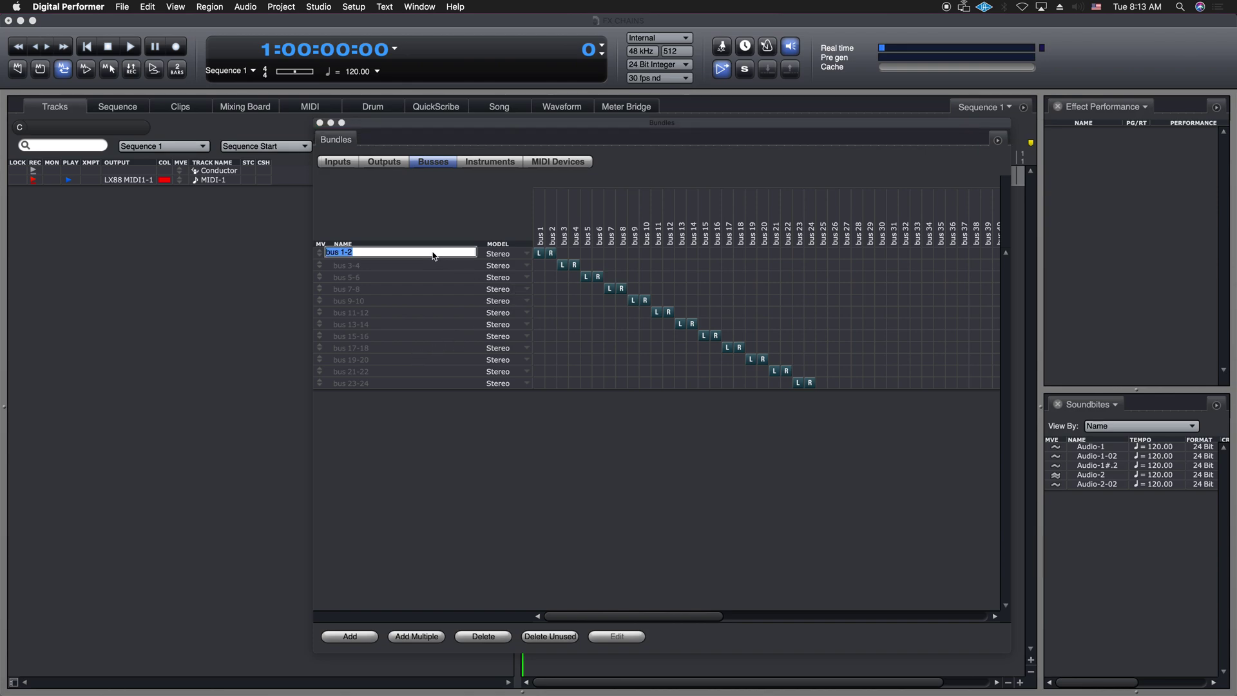
Name the first four busses ROOM, PLATE, HALL and CHAMBER
{"action": "type", "text": "ROOM"}
{"action": "key", "text": "Tab"}
{"action": "type", "text": "PLATE"}
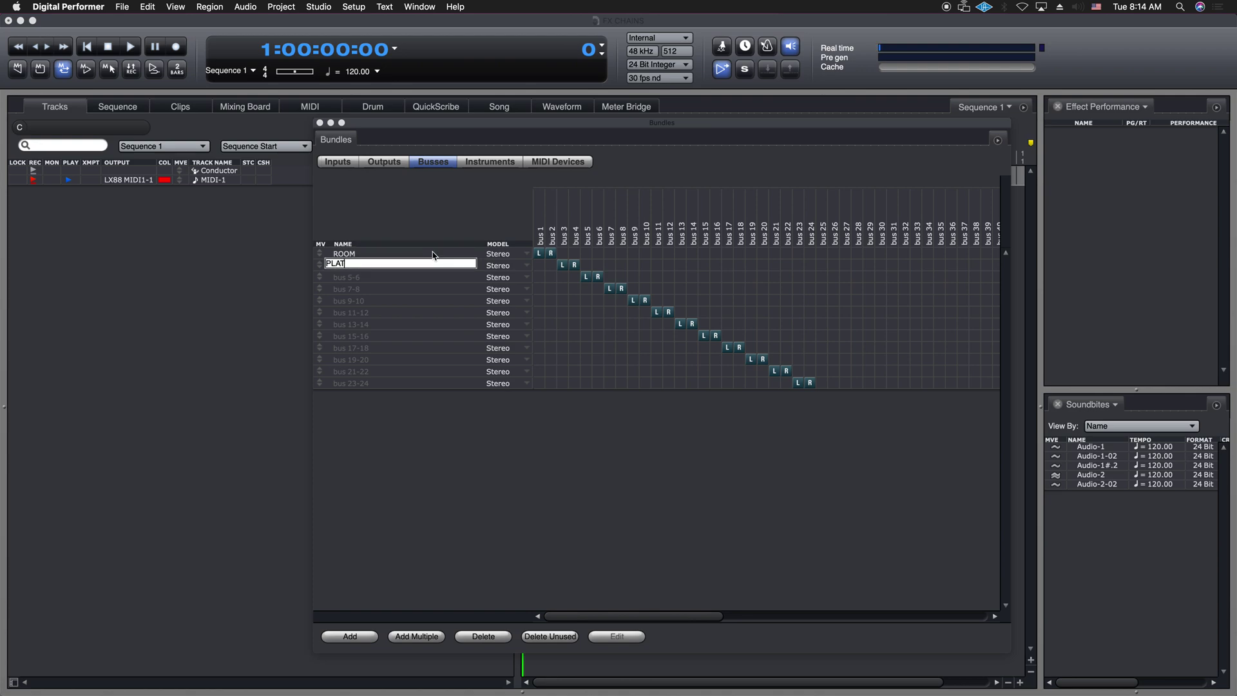
{"action": "key", "text": "Tab"}
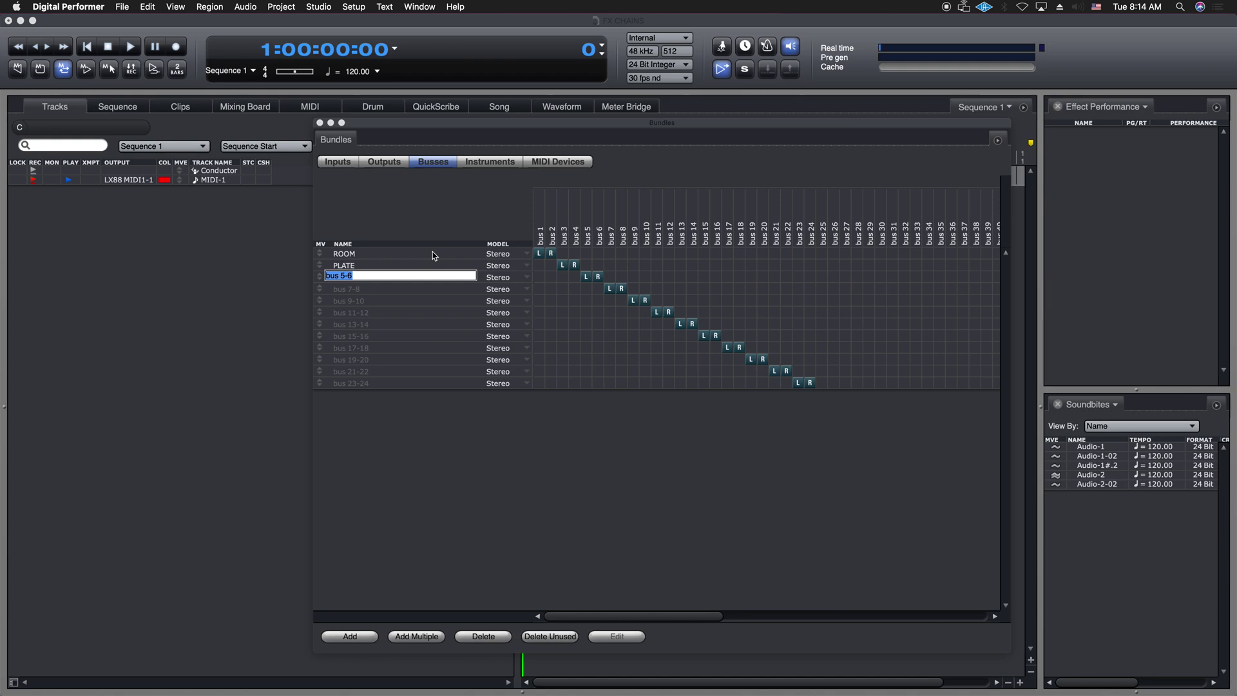
{"action": "type", "text": "HALL"}
{"action": "key", "text": "Tab"}
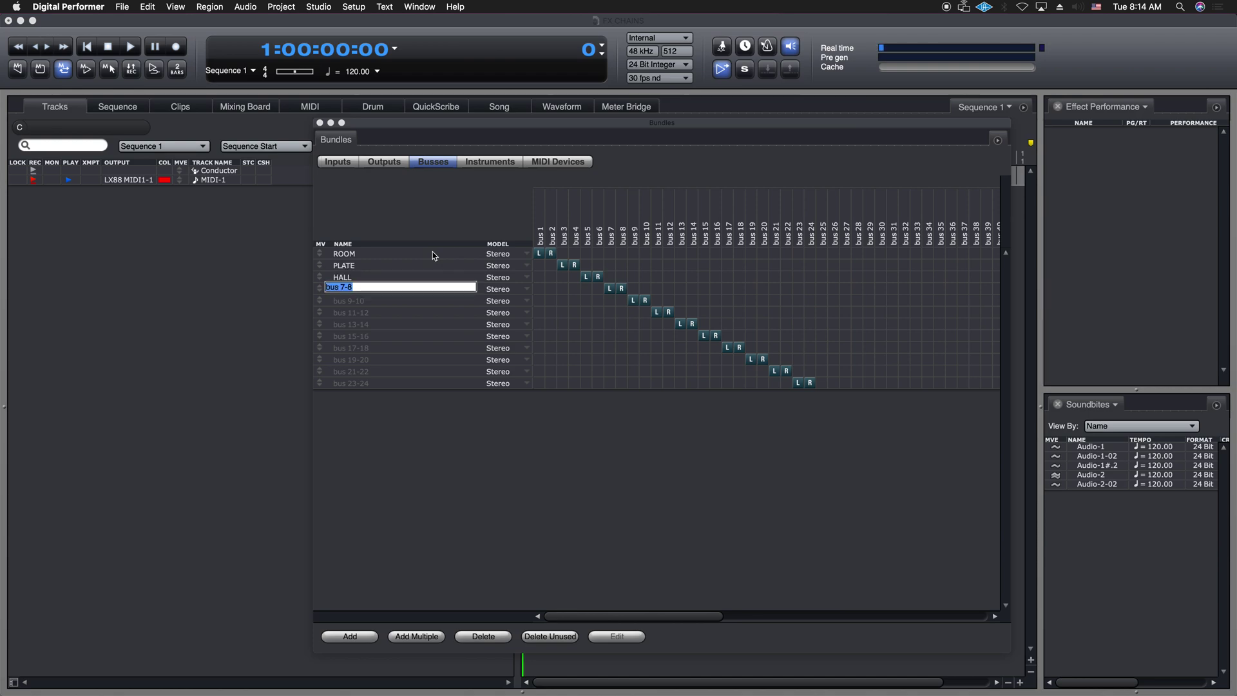
{"action": "type", "text": "CHAMBER"}
{"action": "key", "text": "Tab"}
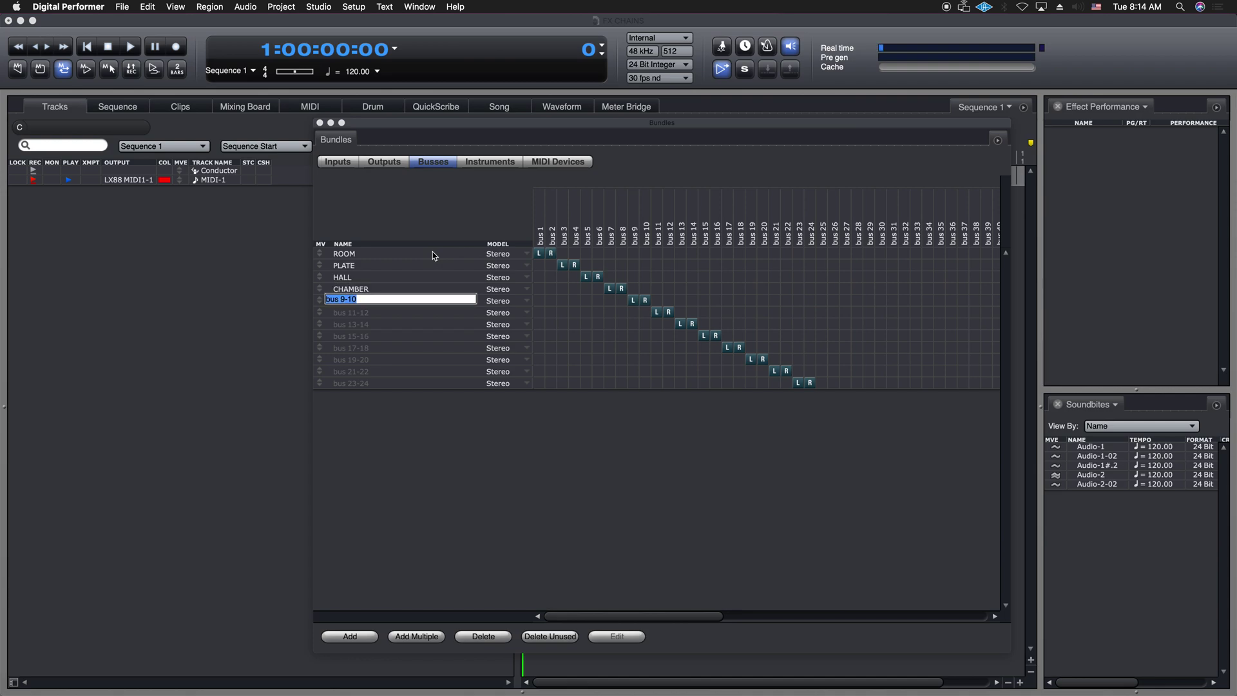
Name the next four busses 1/4, 1/8, 1/2 and PITCH
{"action": "type", "text": "1/4"}
{"action": "key", "text": "Tab"}
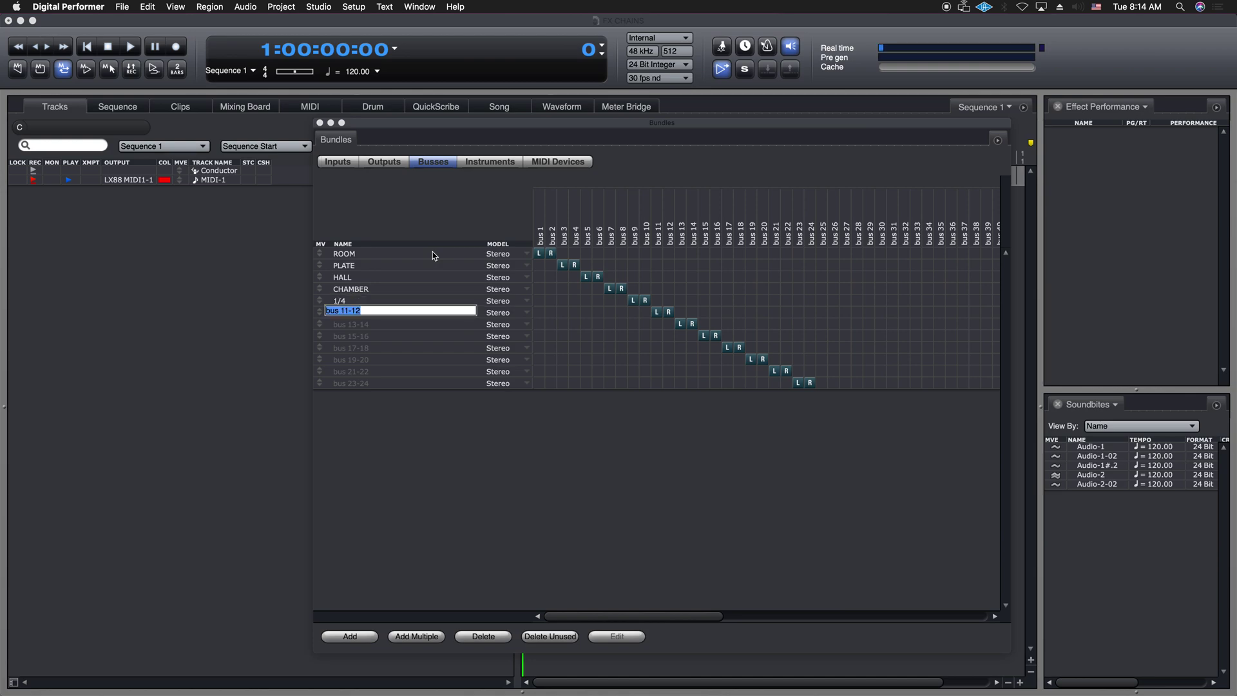
{"action": "type", "text": "1/8"}
{"action": "key", "text": "Tab"}
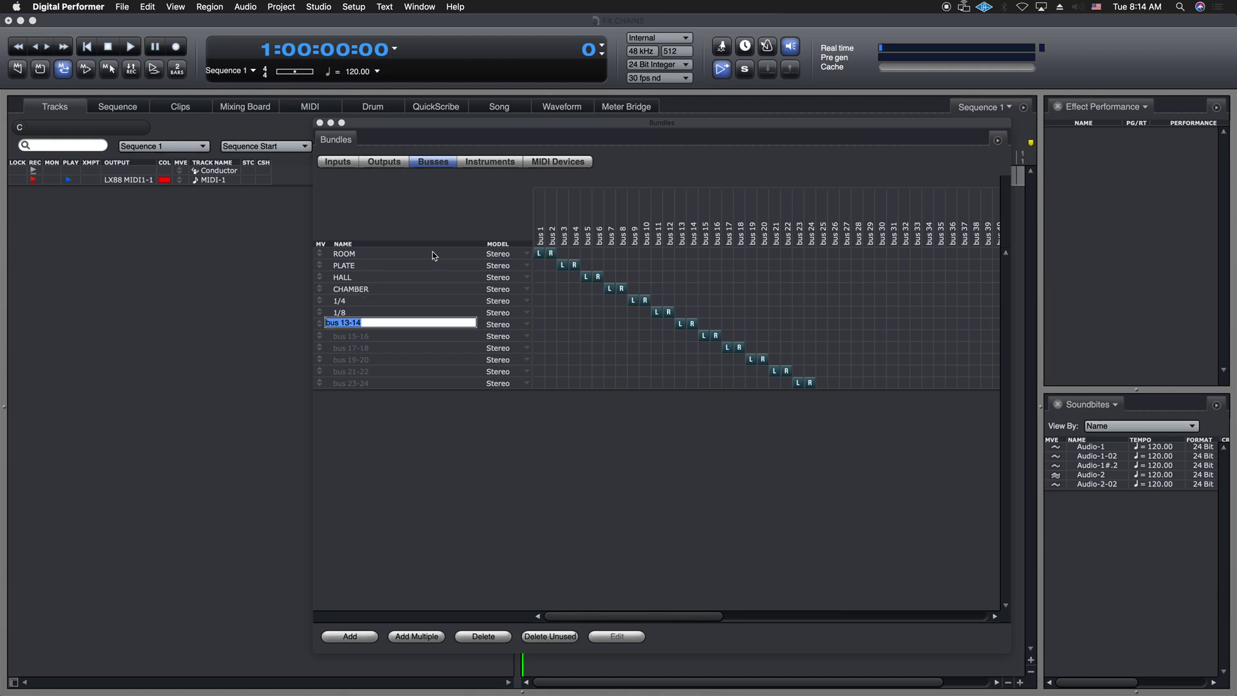
{"action": "type", "text": "1/2"}
{"action": "key", "text": "Tab"}
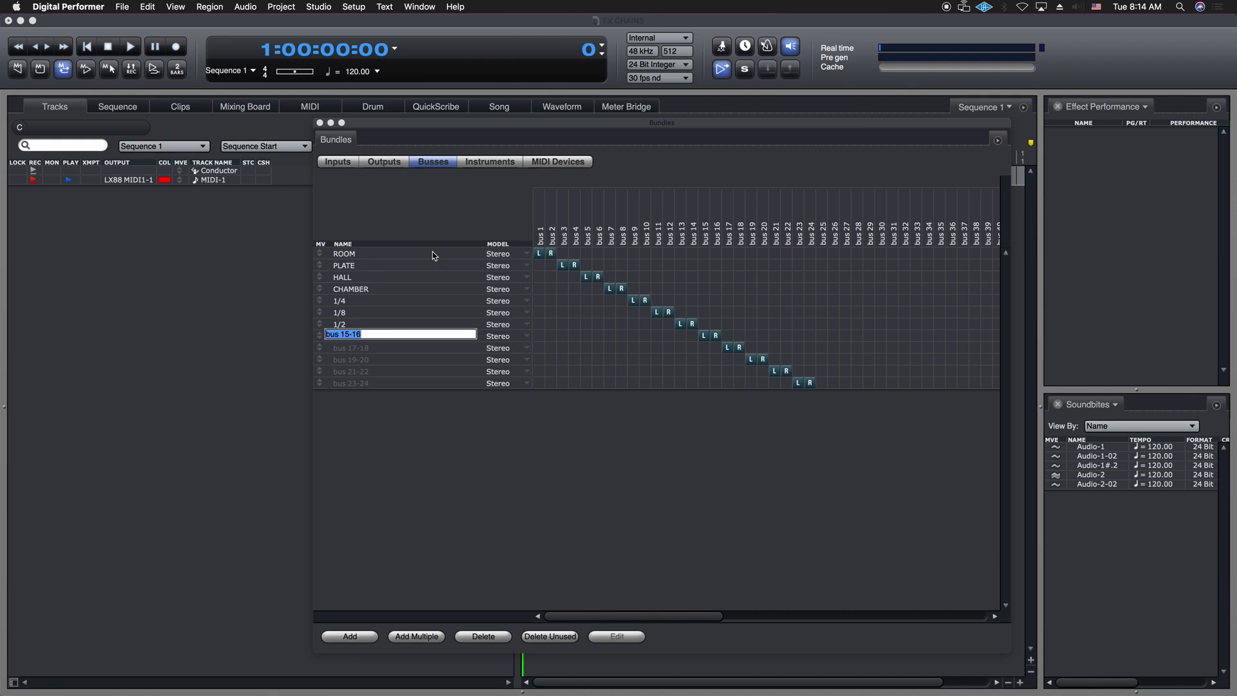
{"action": "type", "text": "PITCH"}
{"action": "key", "text": "Tab"}
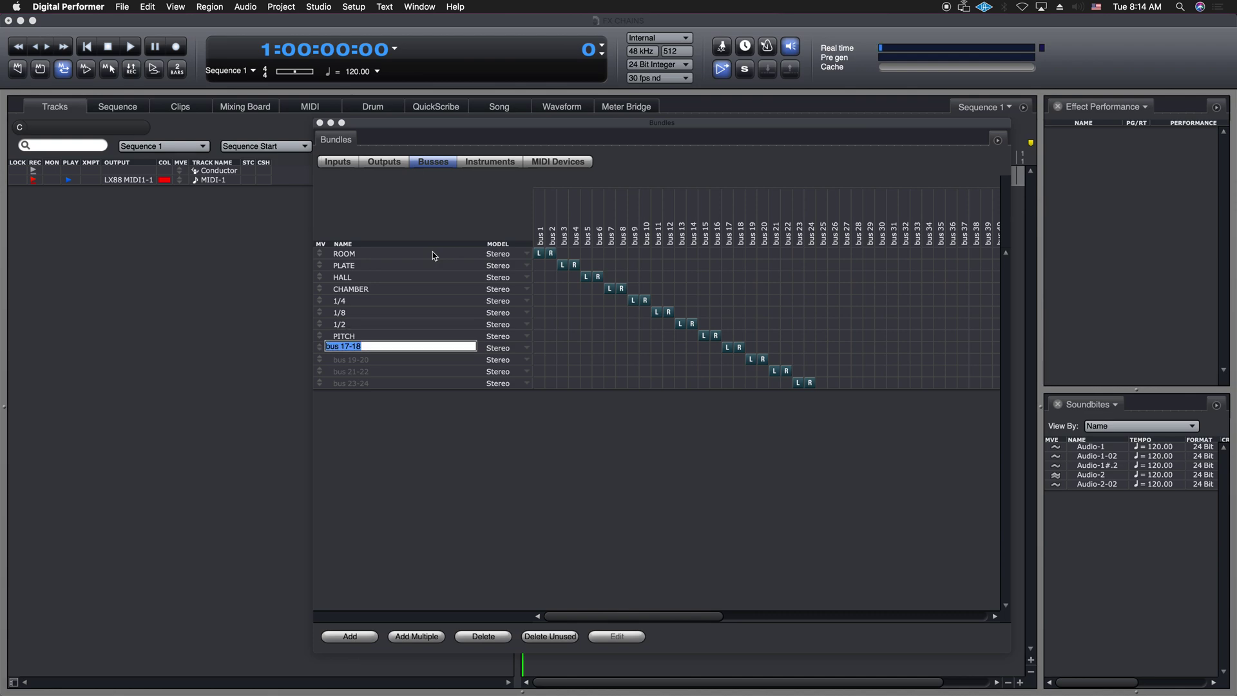
Name the last four busses DISTORTION, FLANGER, CRUSH and WIDE, then close the Bundles window
{"action": "type", "text": "DISTORTION"}
{"action": "key", "text": "Tab"}
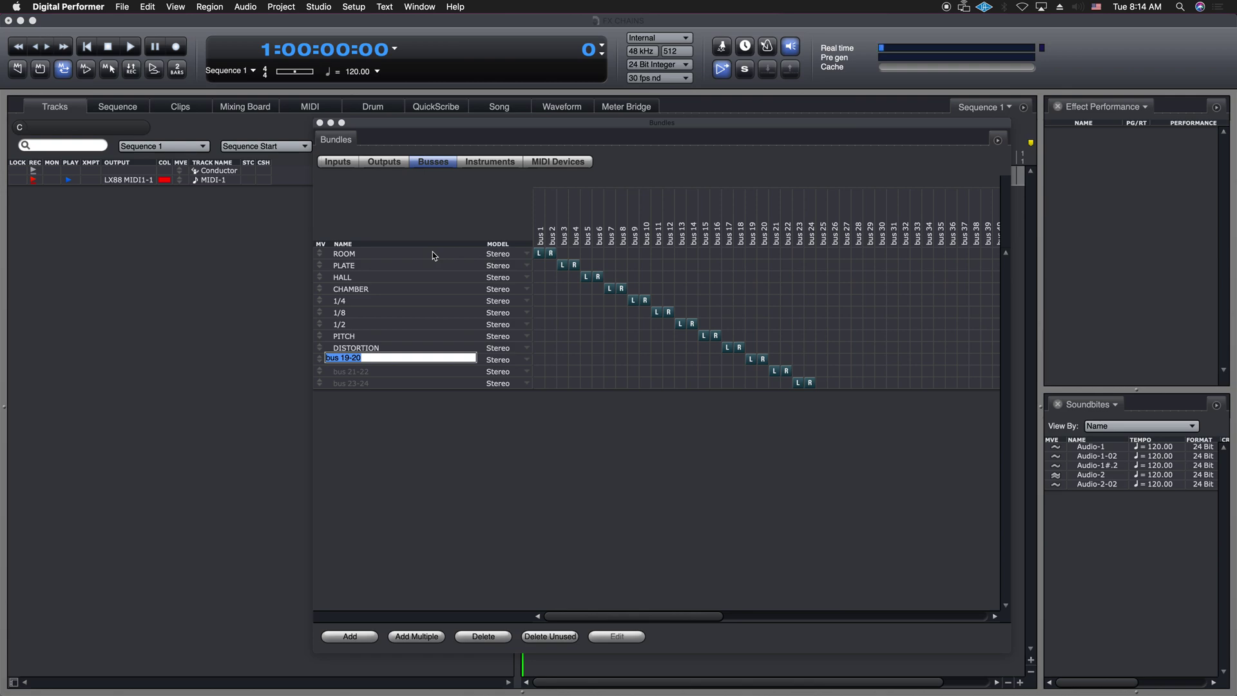
{"action": "type", "text": "FLANGER"}
{"action": "key", "text": "Tab"}
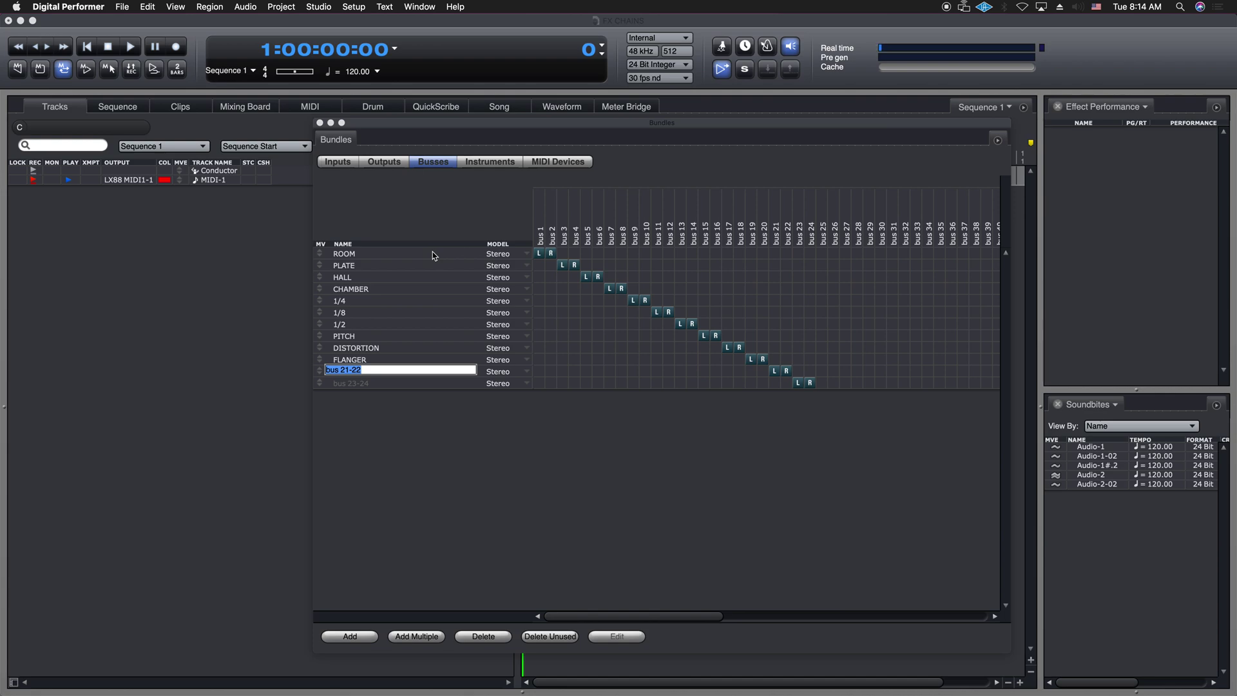
{"action": "type", "text": "CRUSH"}
{"action": "key", "text": "Tab"}
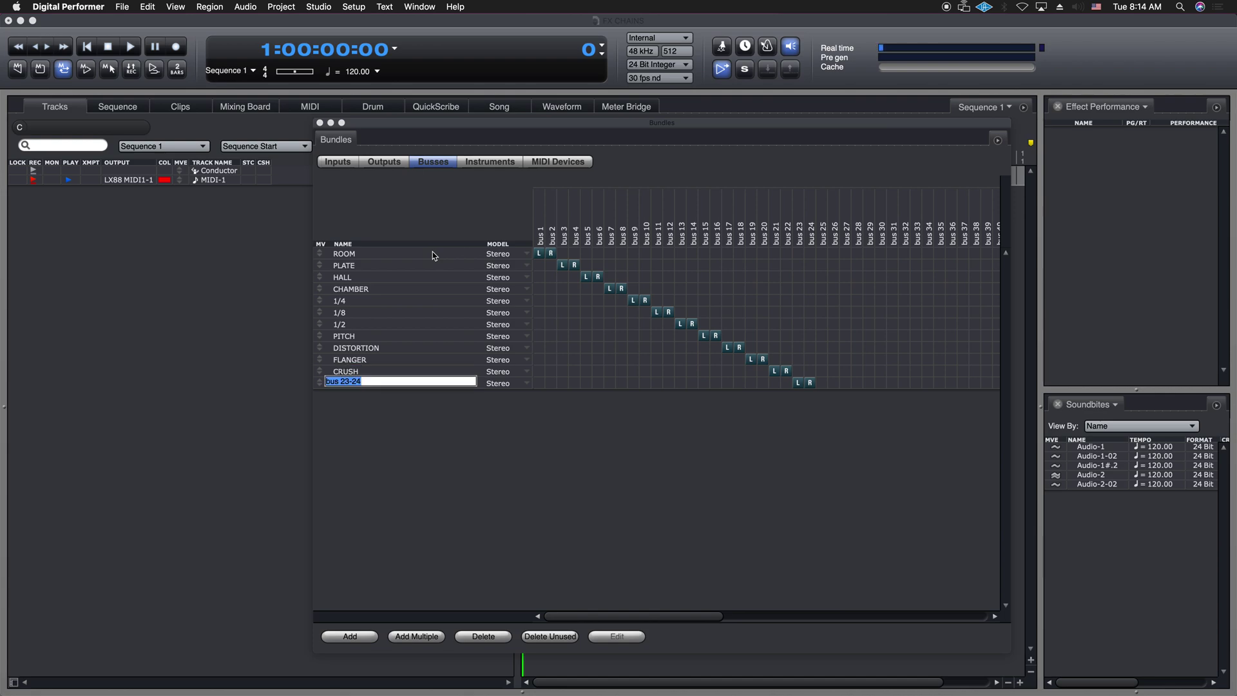
{"action": "type", "text": "WIDE"}
{"action": "key", "text": "Return"}
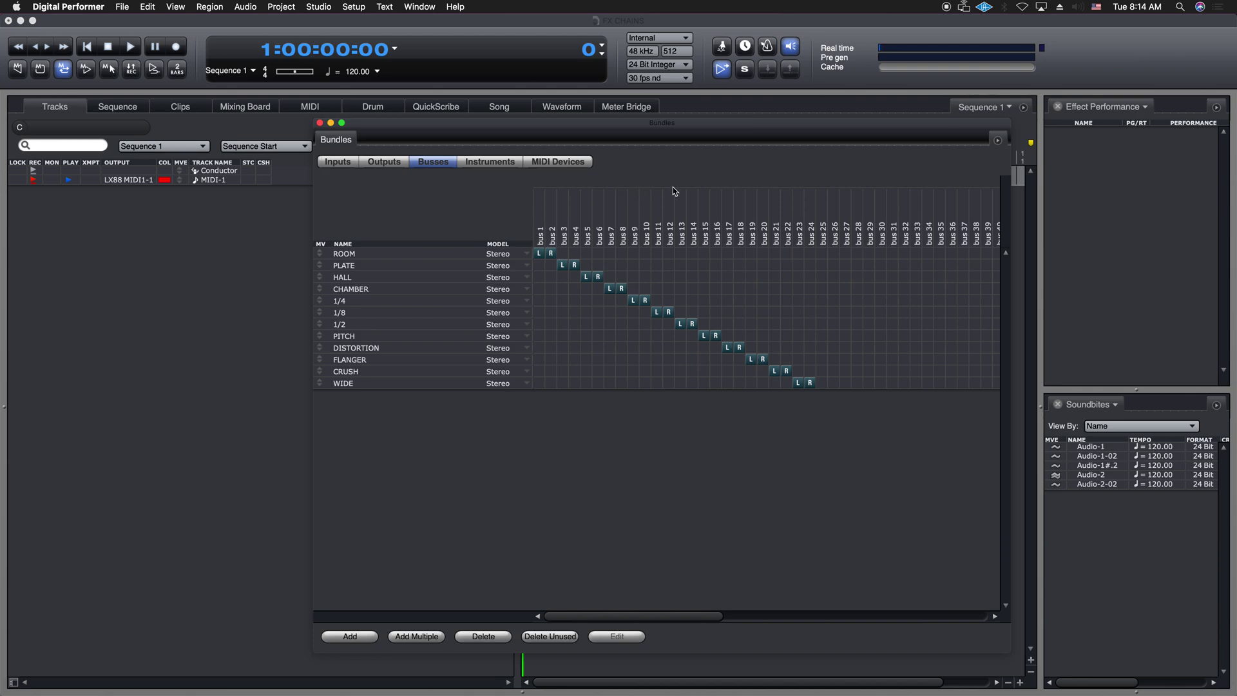
{"action": "key", "text": "super+w"}
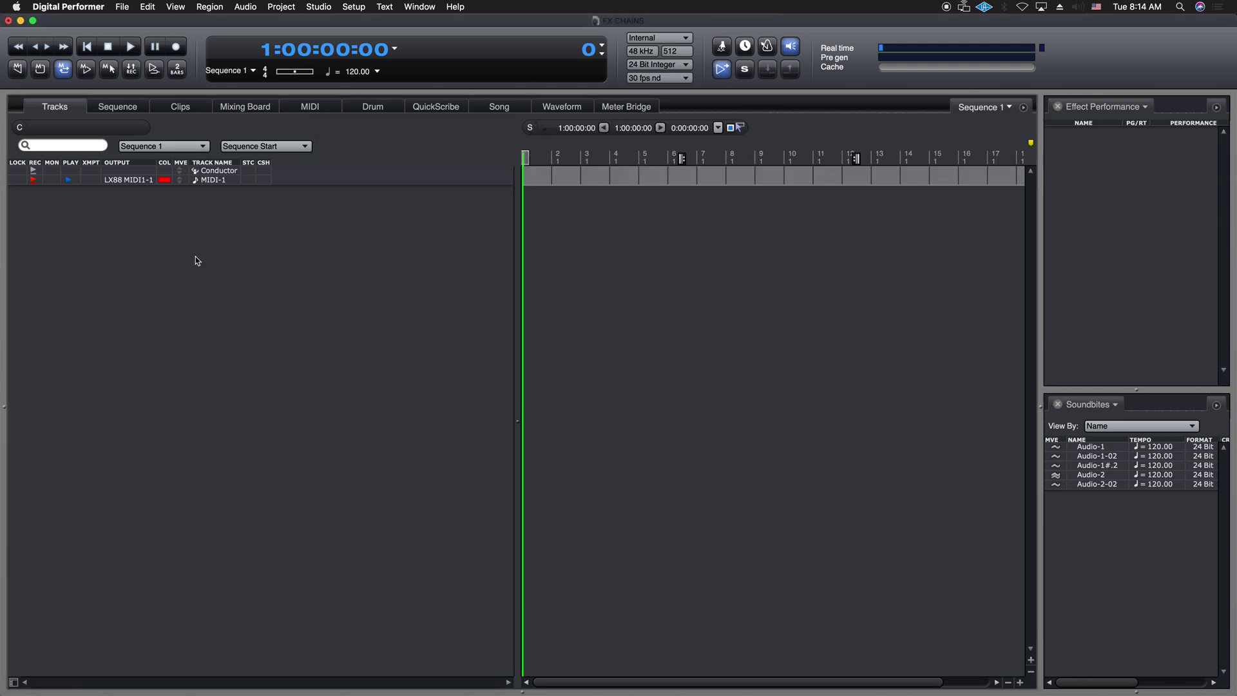
Add 12 aux tracks with Project > Add Track > Multiple Aux Tracks
{"action": "left_click", "coordinate": [247, 6]}
{"action": "mouse_move", "coordinate": [277, 6]}
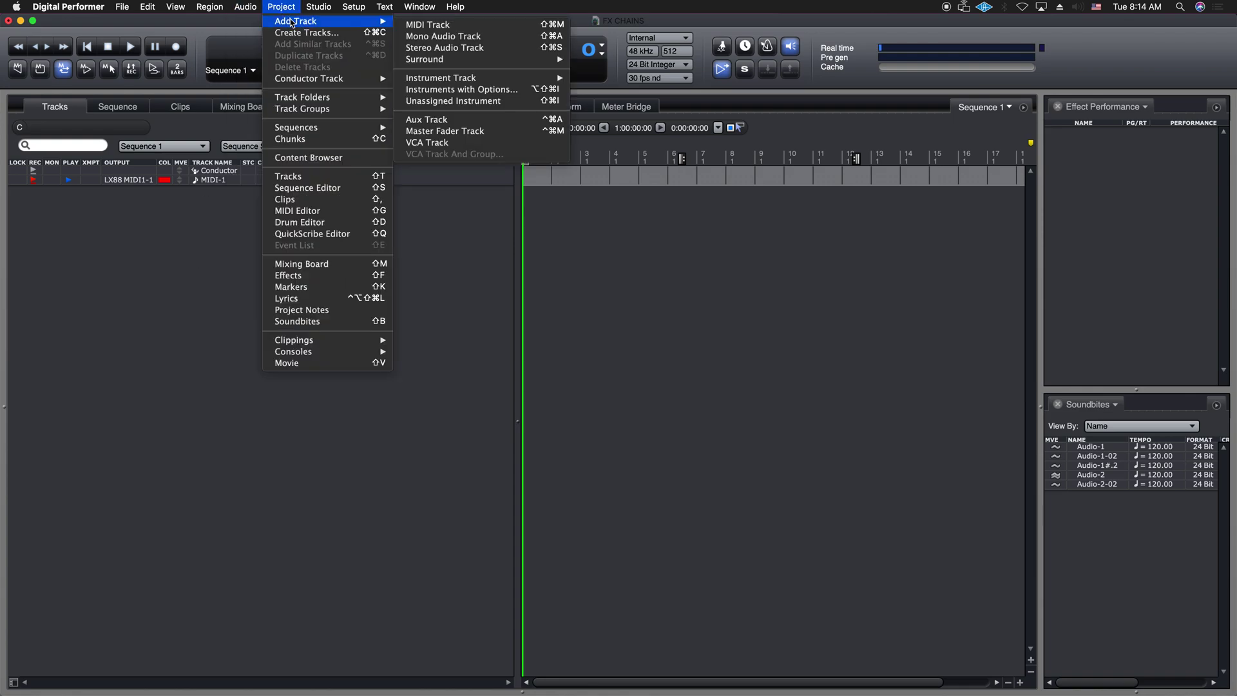
{"action": "key", "text": "alt"}
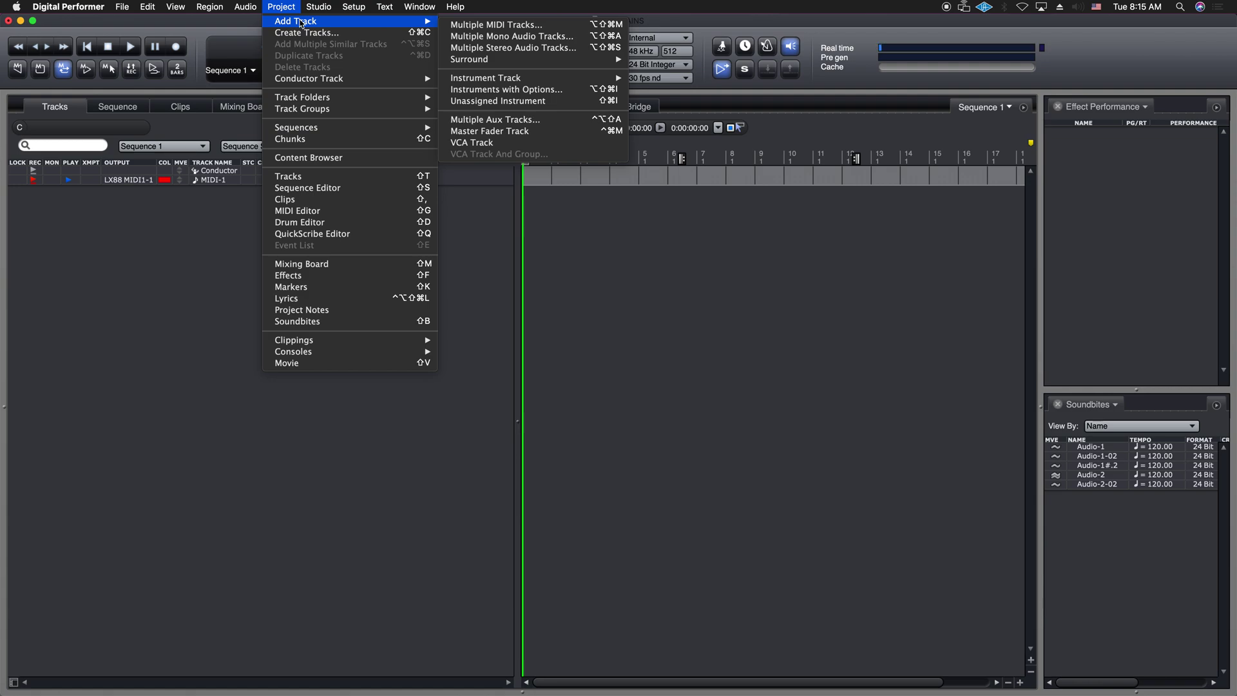
{"action": "left_click", "coordinate": [558, 127]}
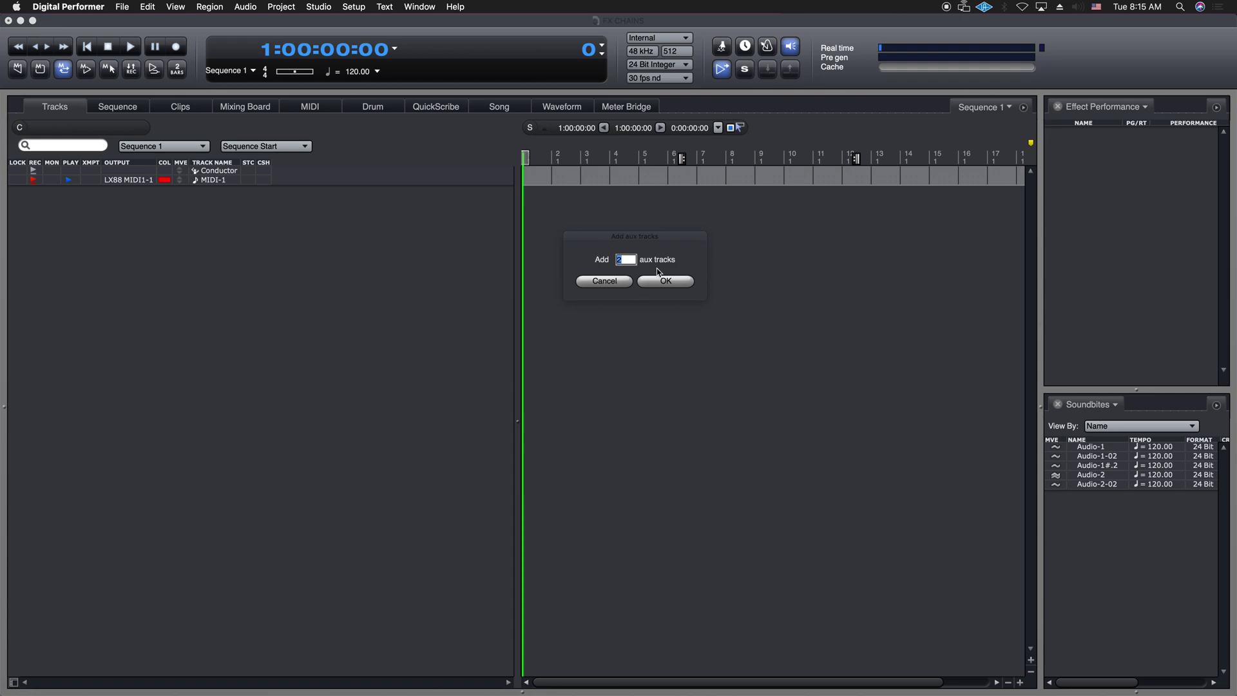
{"action": "type", "text": "12"}
{"action": "left_click", "coordinate": [660, 279]}
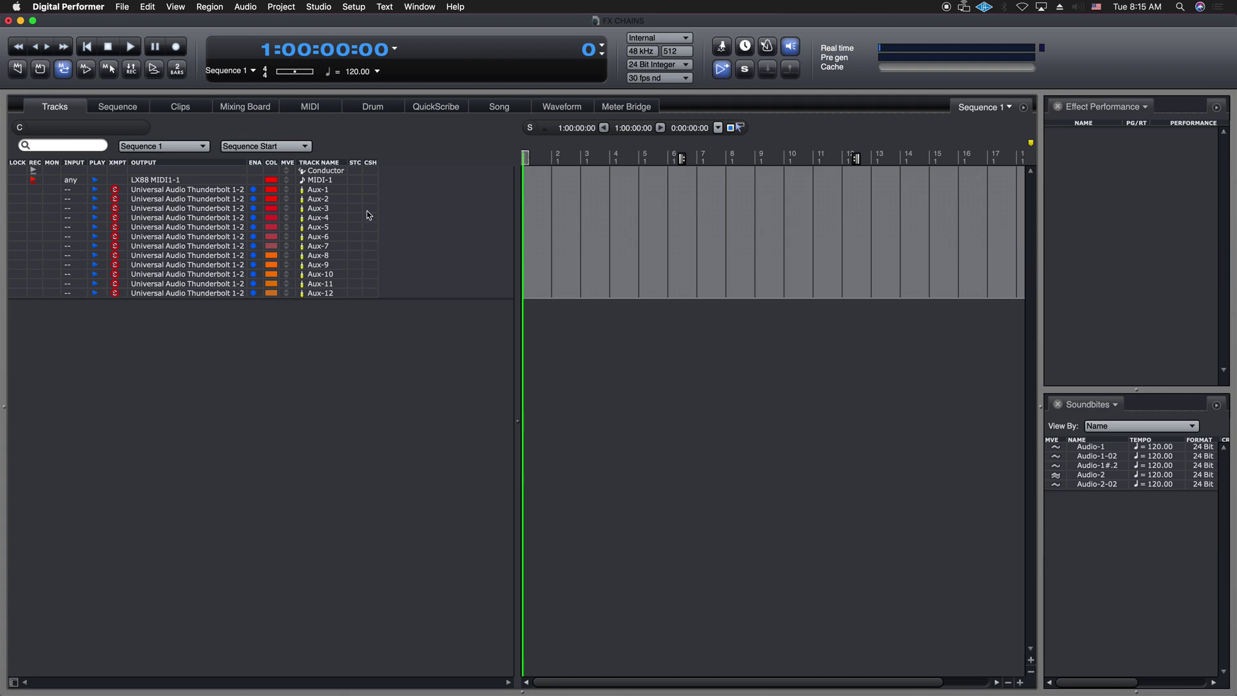
Delete the MIDI-1 track, leaving only the Conductor track and Aux-1 through Aux-12
{"action": "left_click", "coordinate": [345, 180]}
{"action": "right_click", "coordinate": [346, 183]}
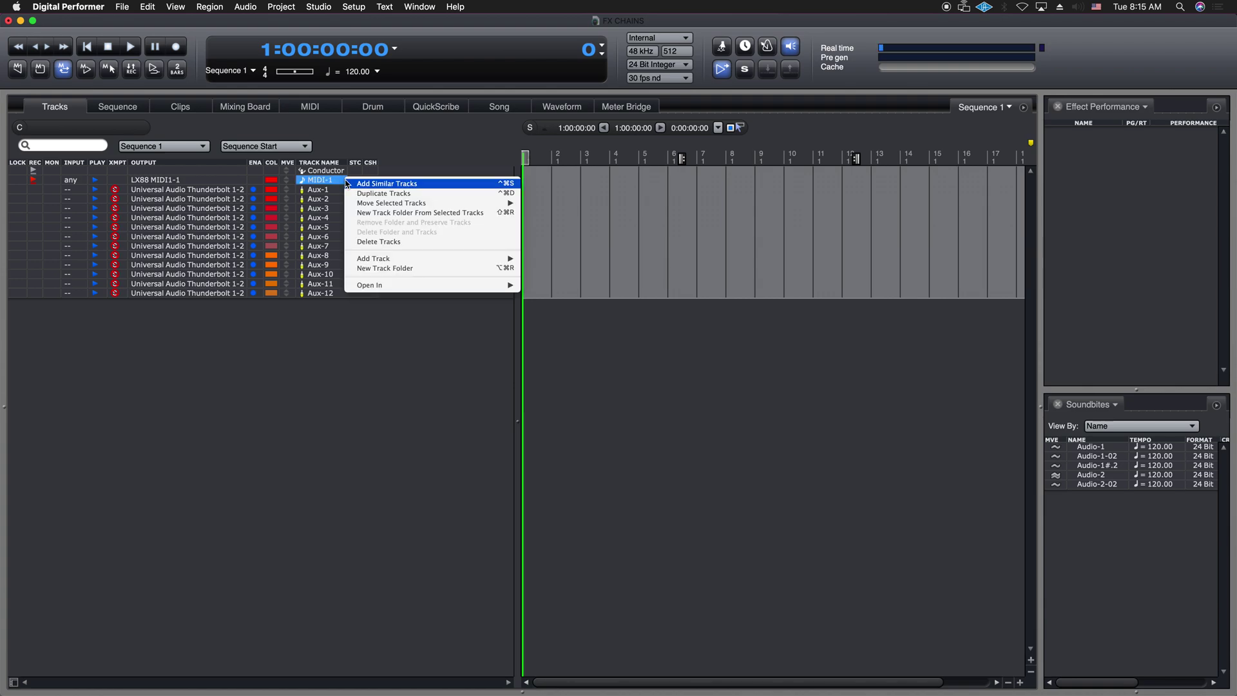
{"action": "left_click", "coordinate": [394, 242]}
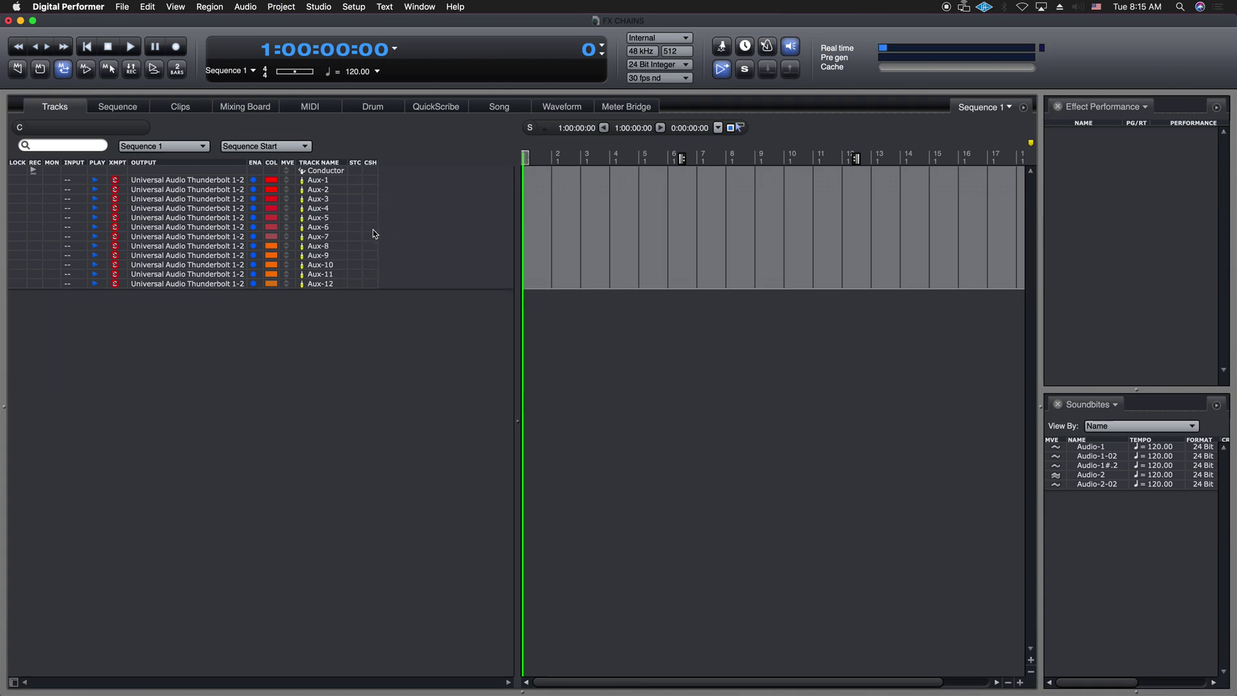
Rename Aux-1 through Aux-4 to ROOM, PLATE, HALL and CHAMBER
{"action": "double_click", "coordinate": [335, 181]}
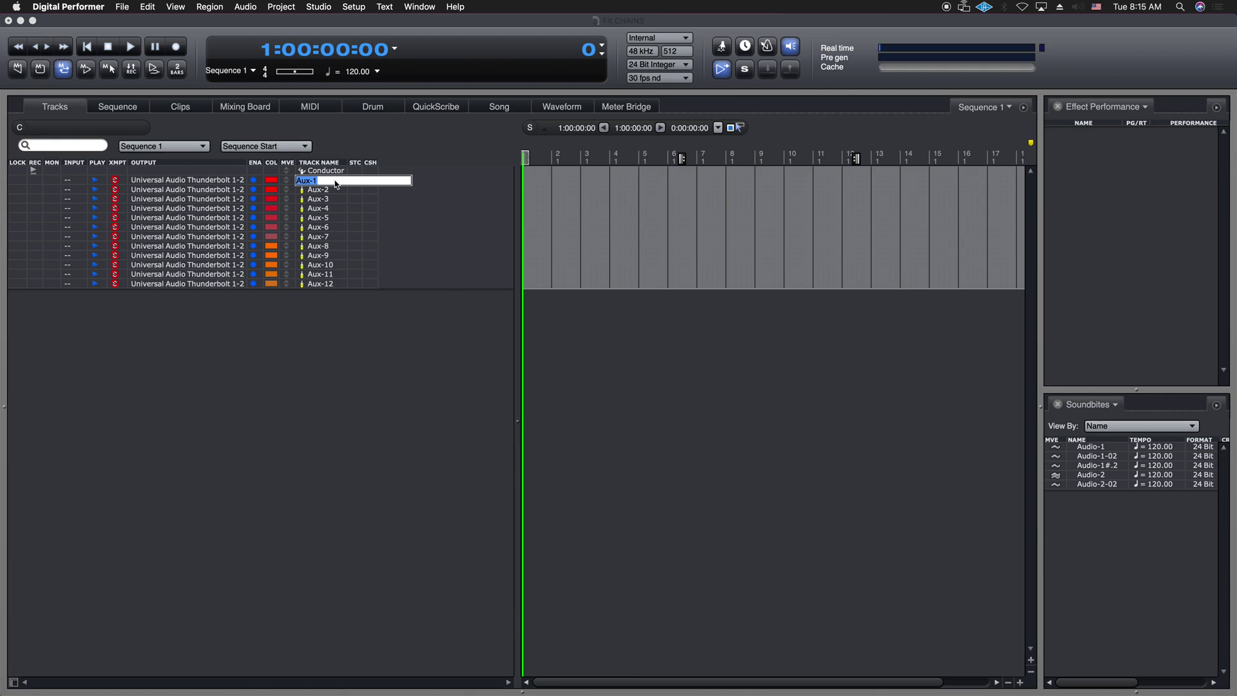
{"action": "type", "text": "ROOM"}
{"action": "key", "text": "Tab"}
{"action": "type", "text": "PLATE"}
{"action": "key", "text": "Tab"}
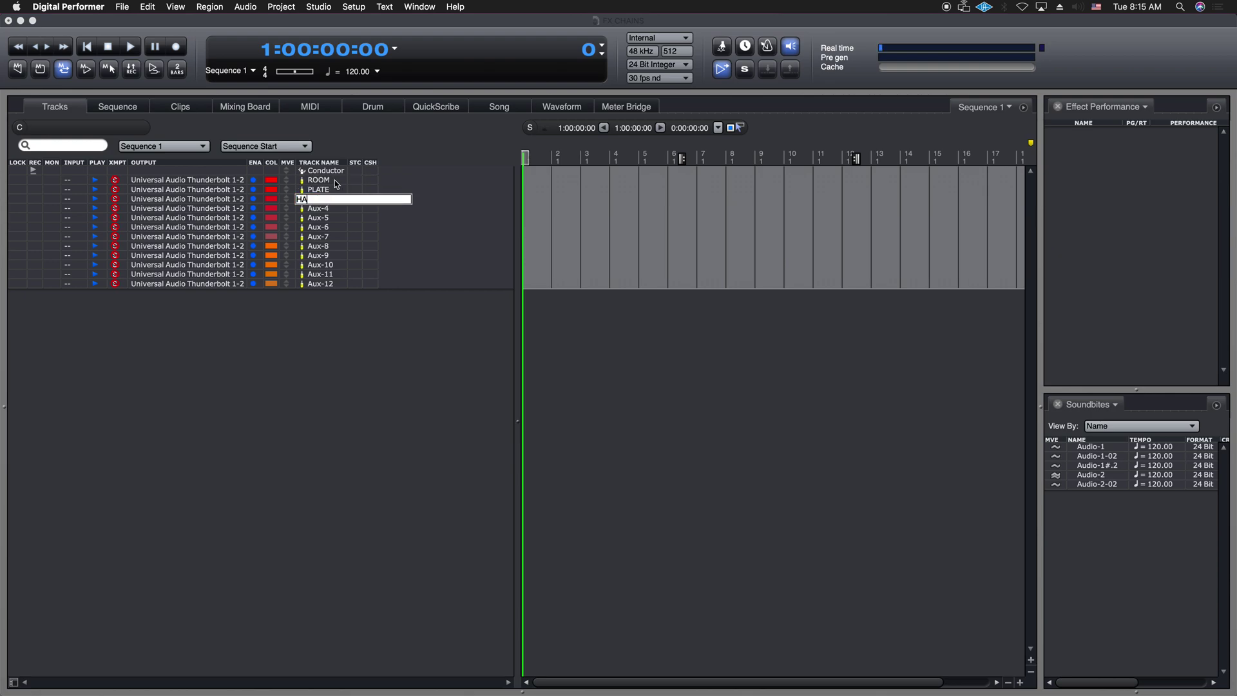
{"action": "type", "text": "HA"}
{"action": "key", "text": "BackSpace"}
{"action": "key", "text": "BackSpace"}
{"action": "key", "text": "Tab"}
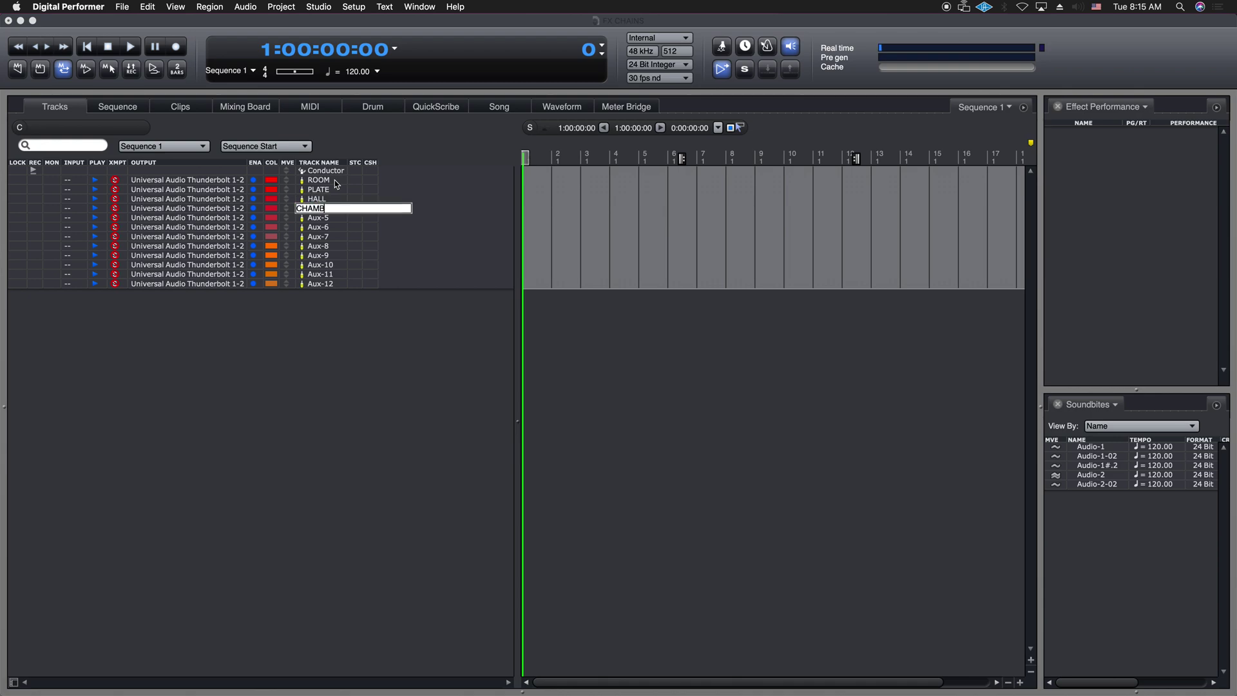
{"action": "type", "text": "CHAMBER"}
{"action": "key", "text": "Tab"}
Rename Aux-5 through Aux-8 to 1/4, 1/8, 1/2 and PITCH
{"action": "type", "text": "1"}
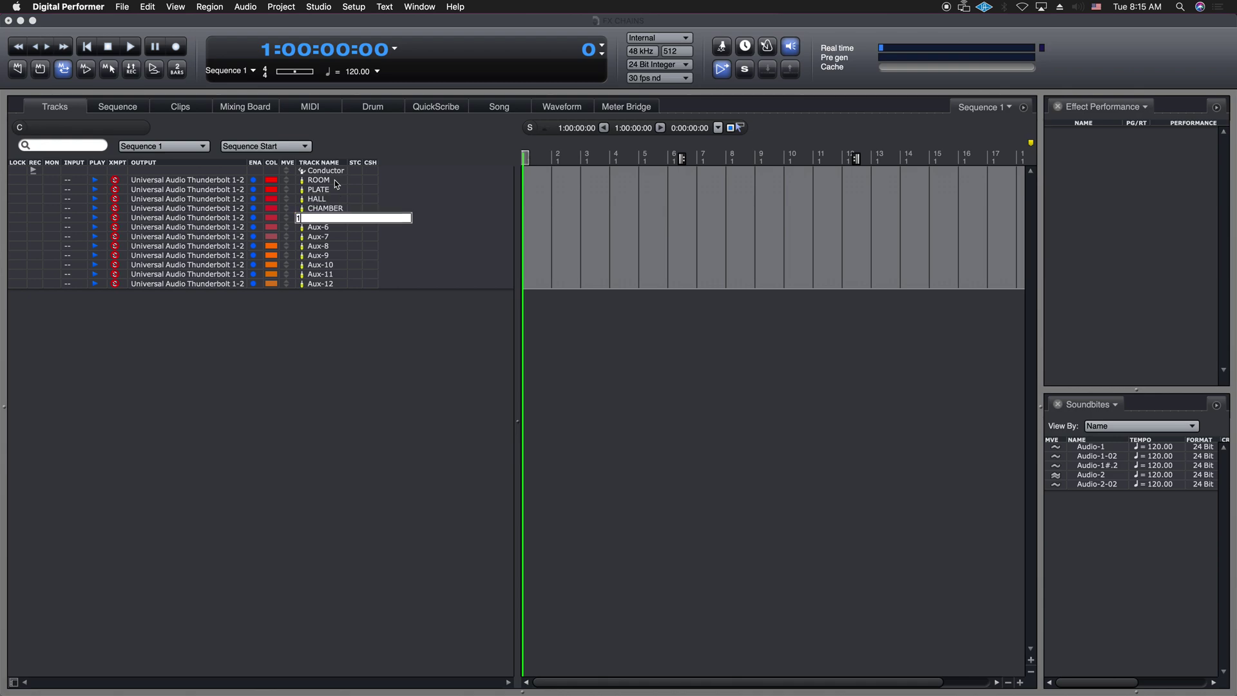
{"action": "type", "text": "/4"}
{"action": "key", "text": "Tab"}
{"action": "type", "text": "1"}
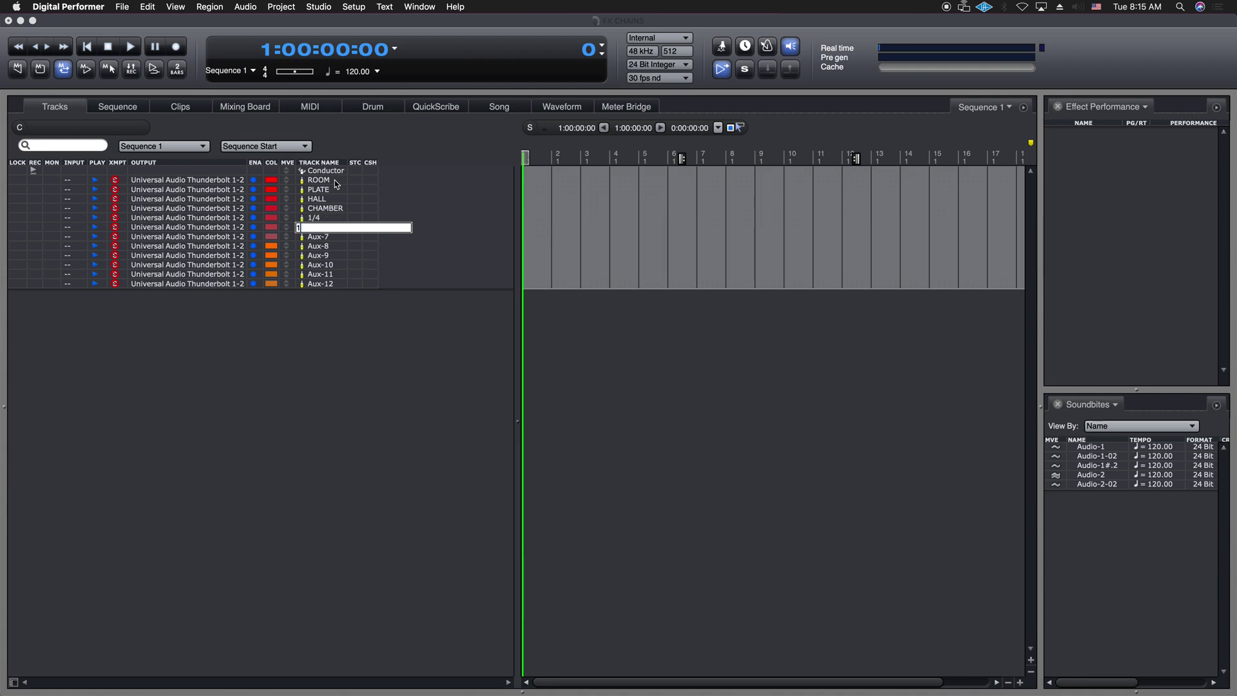
{"action": "type", "text": "/8"}
{"action": "key", "text": "Tab"}
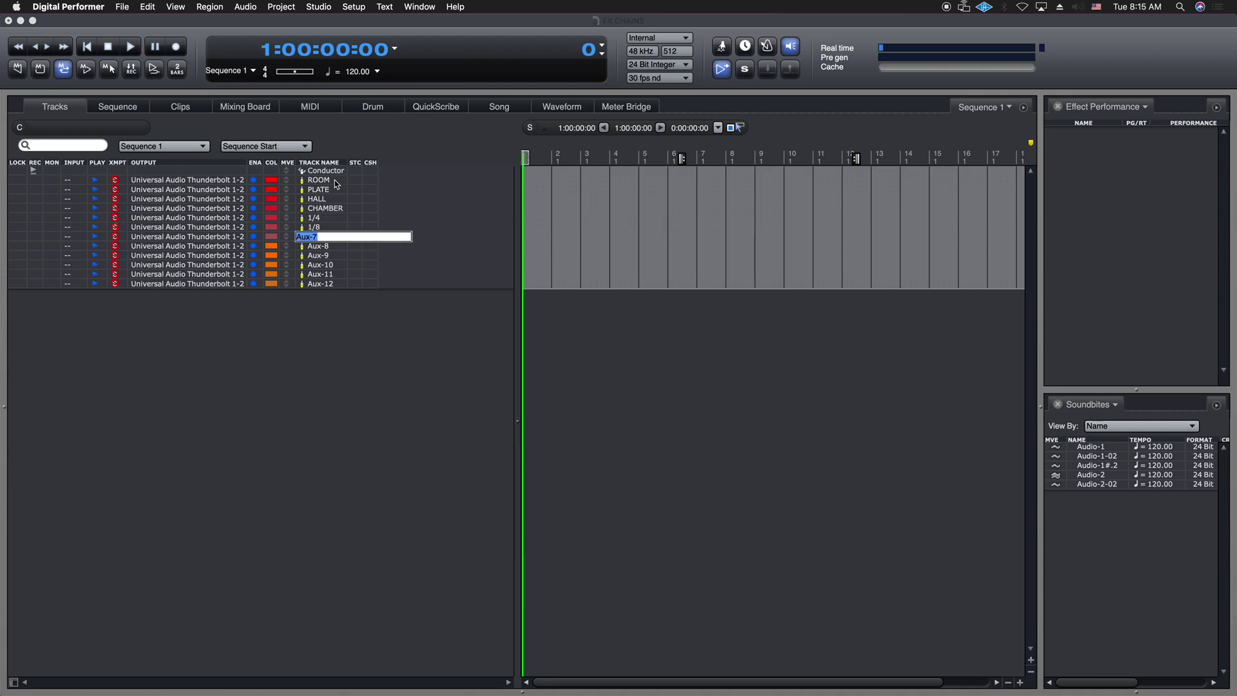
{"action": "type", "text": "1/2"}
{"action": "key", "text": "Tab"}
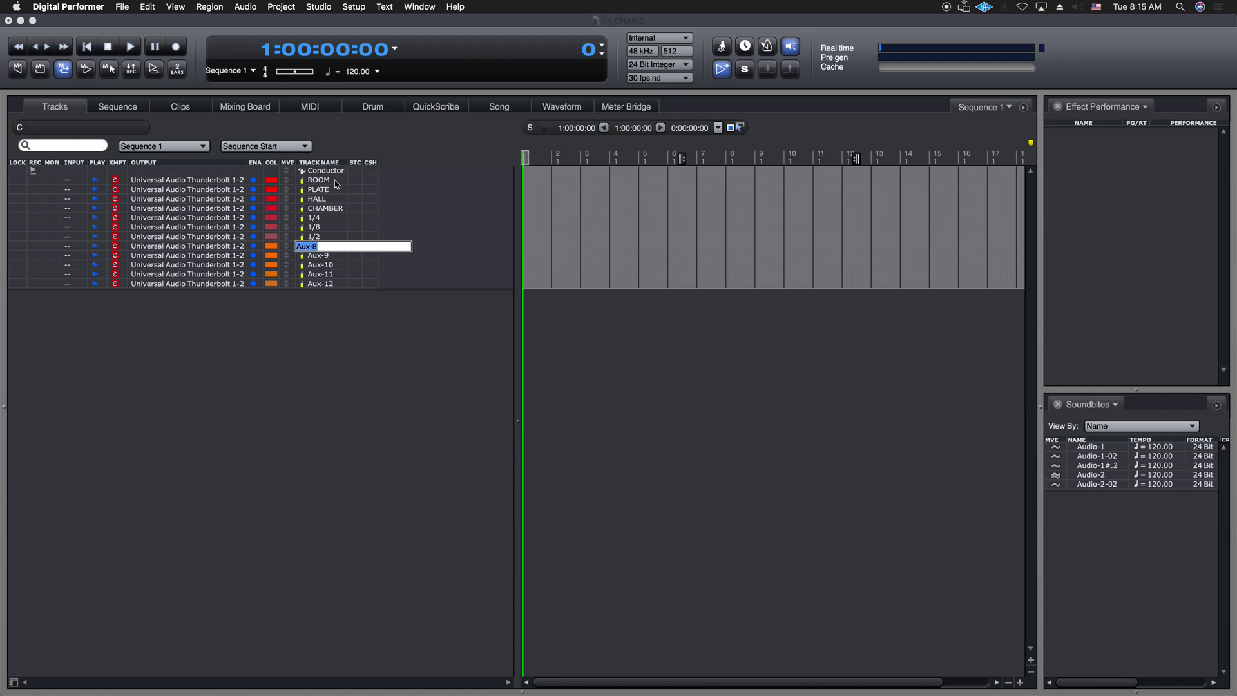
{"action": "type", "text": "PITCH"}
{"action": "key", "text": "Tab"}
Rename Aux-9 through Aux-12 to DISTORTION, FLANGER, CRUSH and WIDE
{"action": "type", "text": "DIS"}
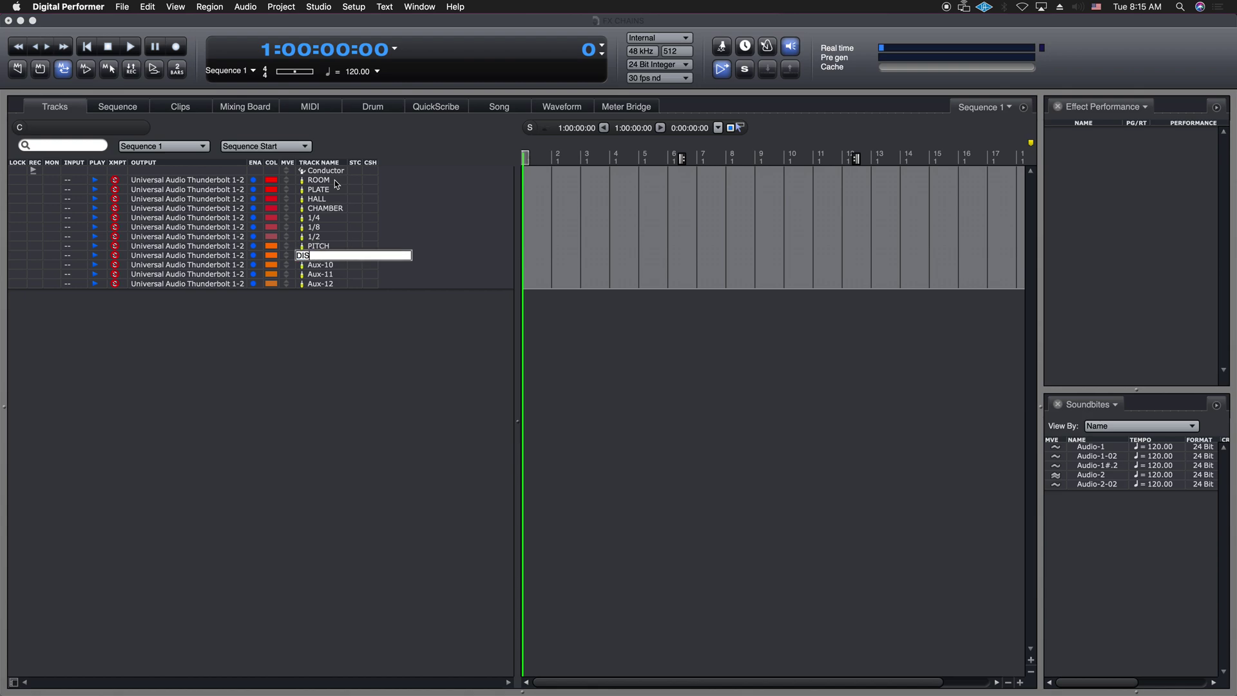
{"action": "type", "text": "TORTION"}
{"action": "key", "text": "Tab"}
{"action": "type", "text": "FLANGER"}
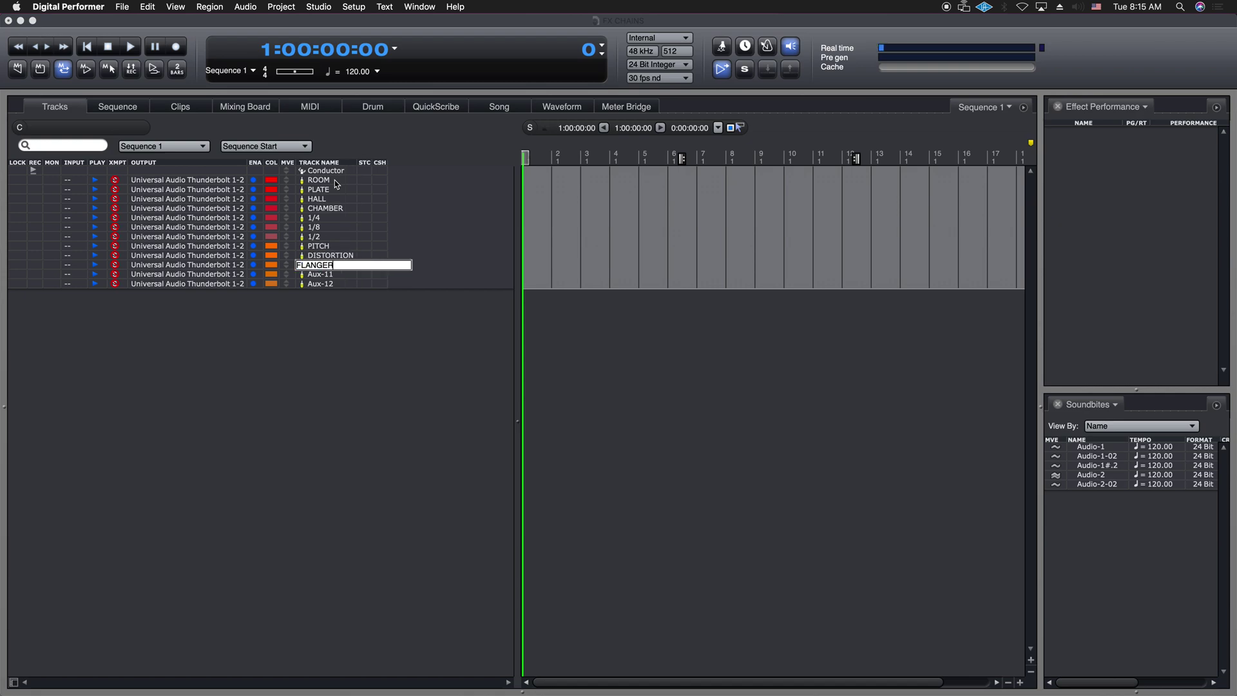
{"action": "key", "text": "Tab"}
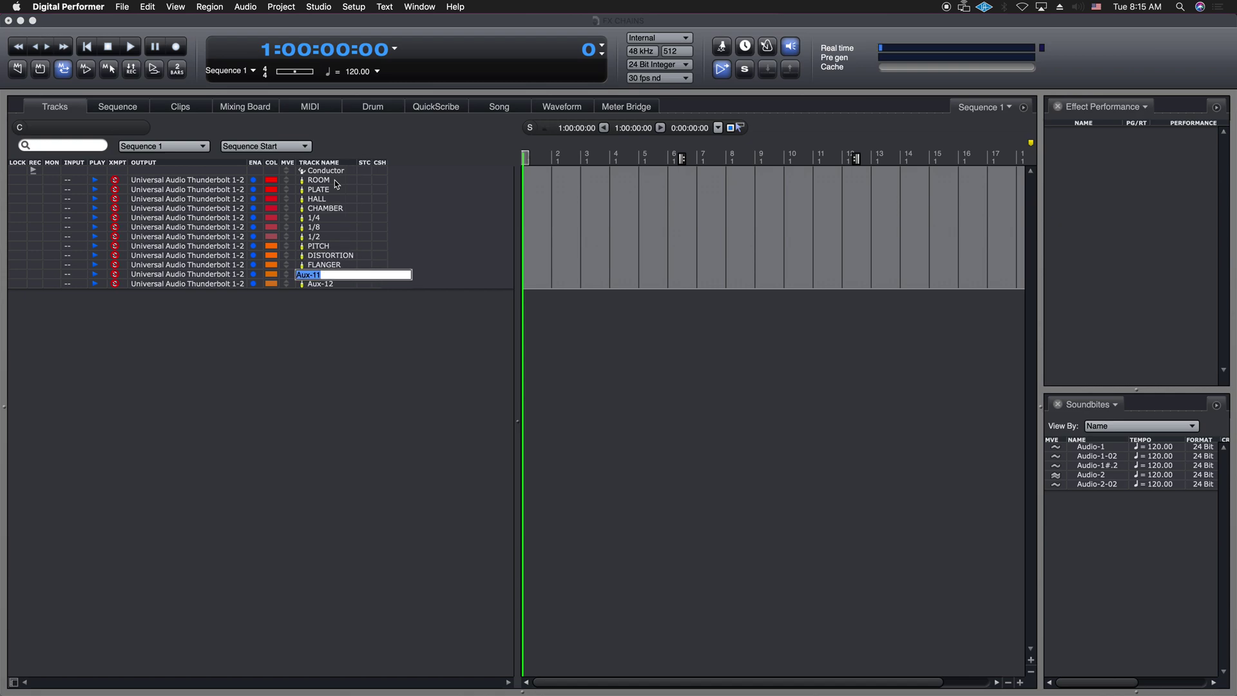
{"action": "type", "text": "CRUSH"}
{"action": "key", "text": "Tab"}
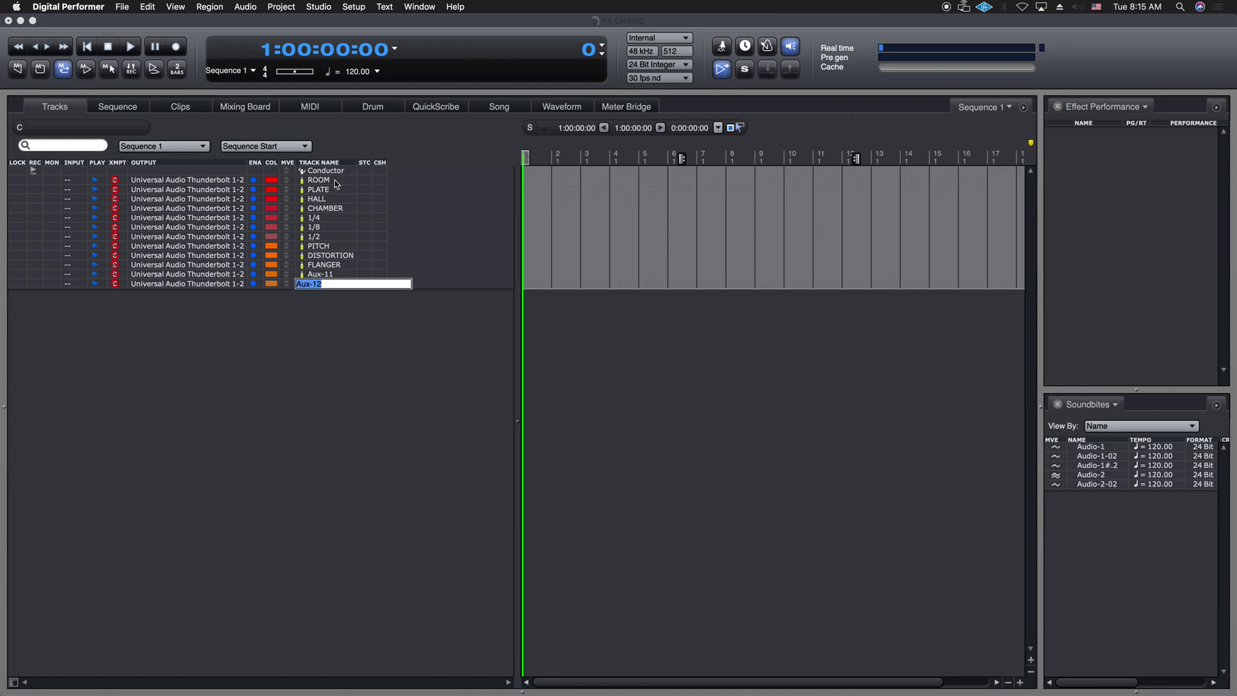
{"action": "type", "text": "WIDE"}
{"action": "key", "text": "Return"}
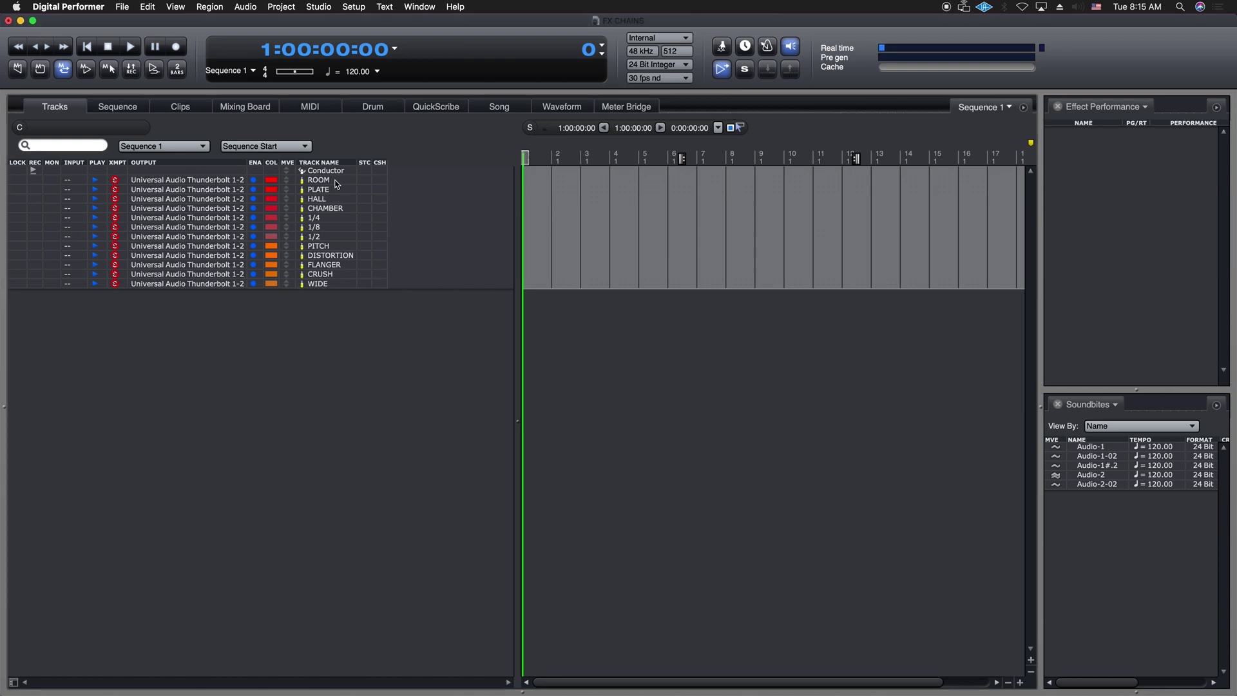
Put all twelve effect tracks into a new track folder
{"action": "left_click_drag", "start_coordinate": [345, 181], "coordinate": [344, 284]}
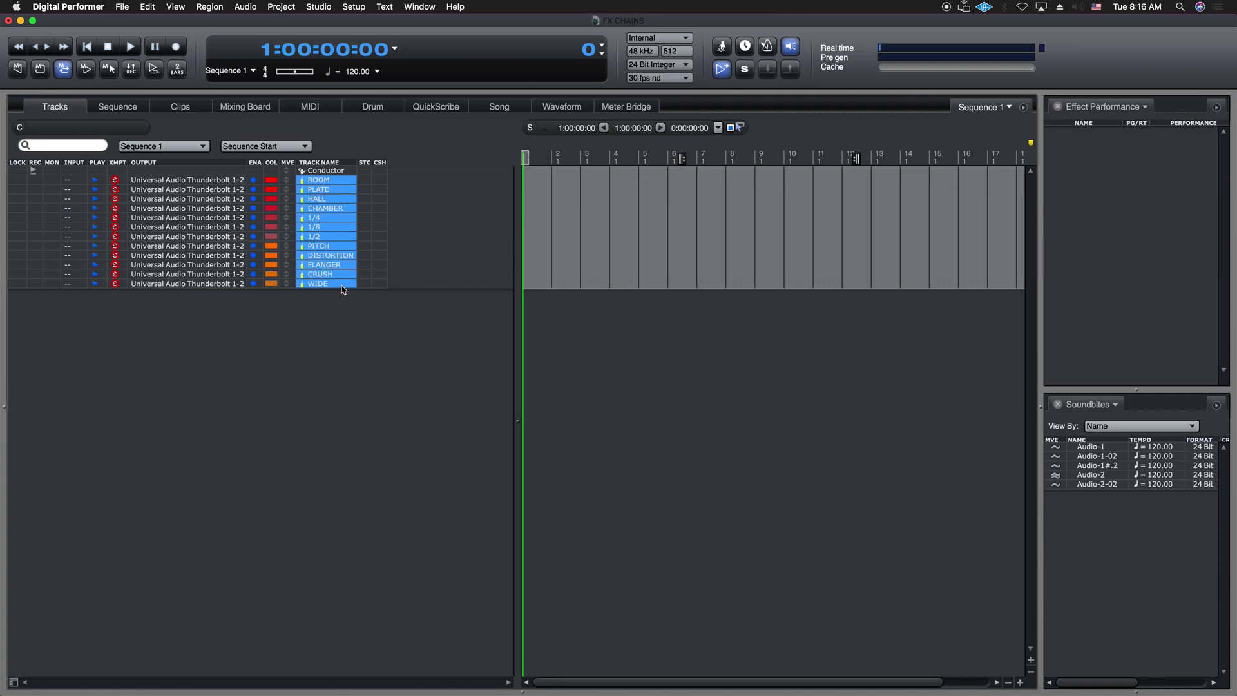
{"action": "right_click", "coordinate": [340, 185]}
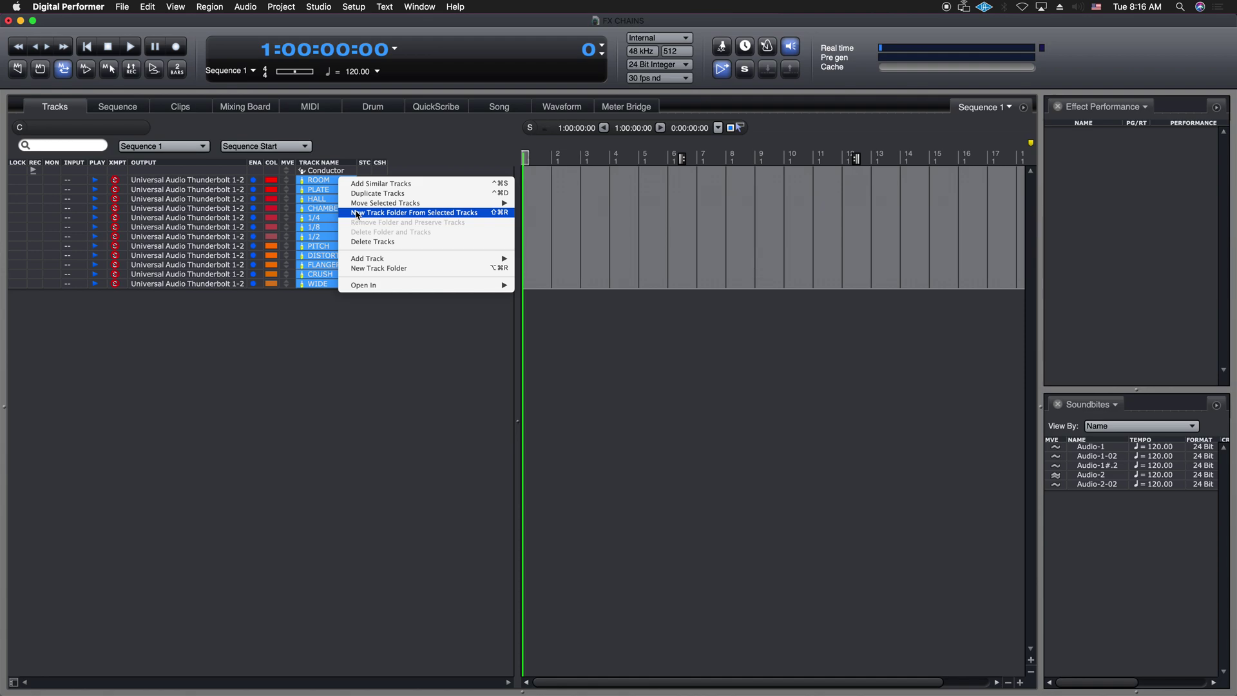
{"action": "left_click", "coordinate": [358, 213]}
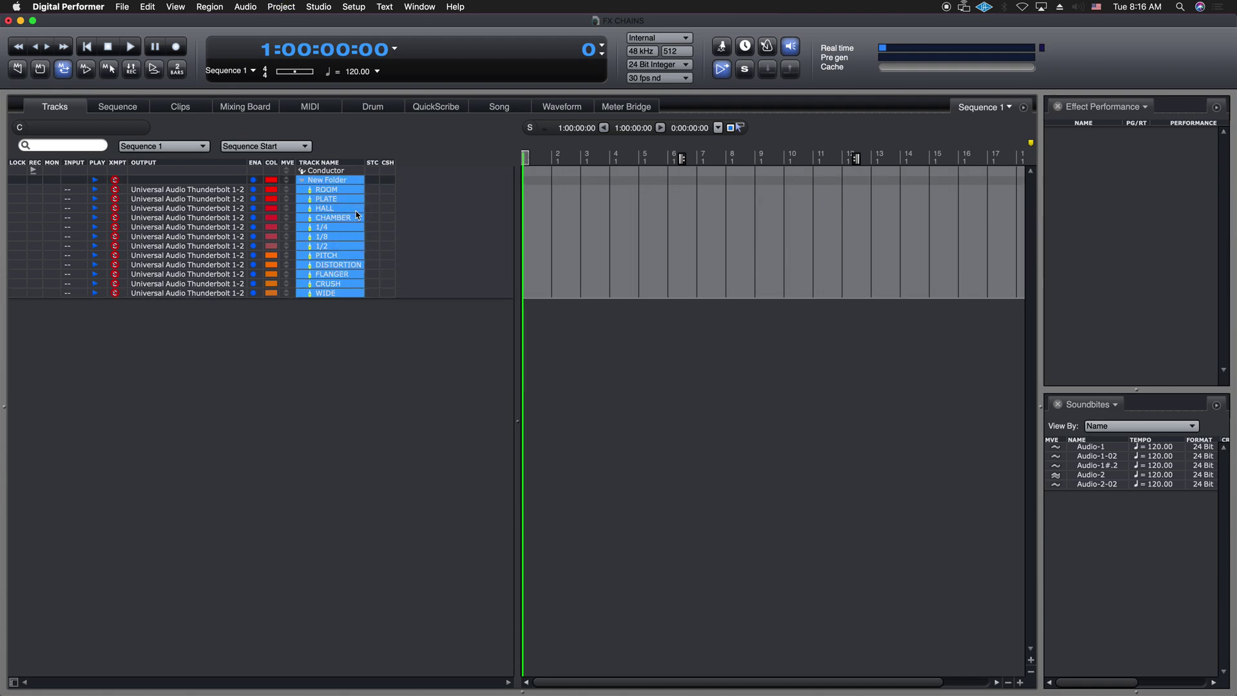
Name the track folder FX, then select the folder with all its tracks
{"action": "double_click", "coordinate": [349, 181]}
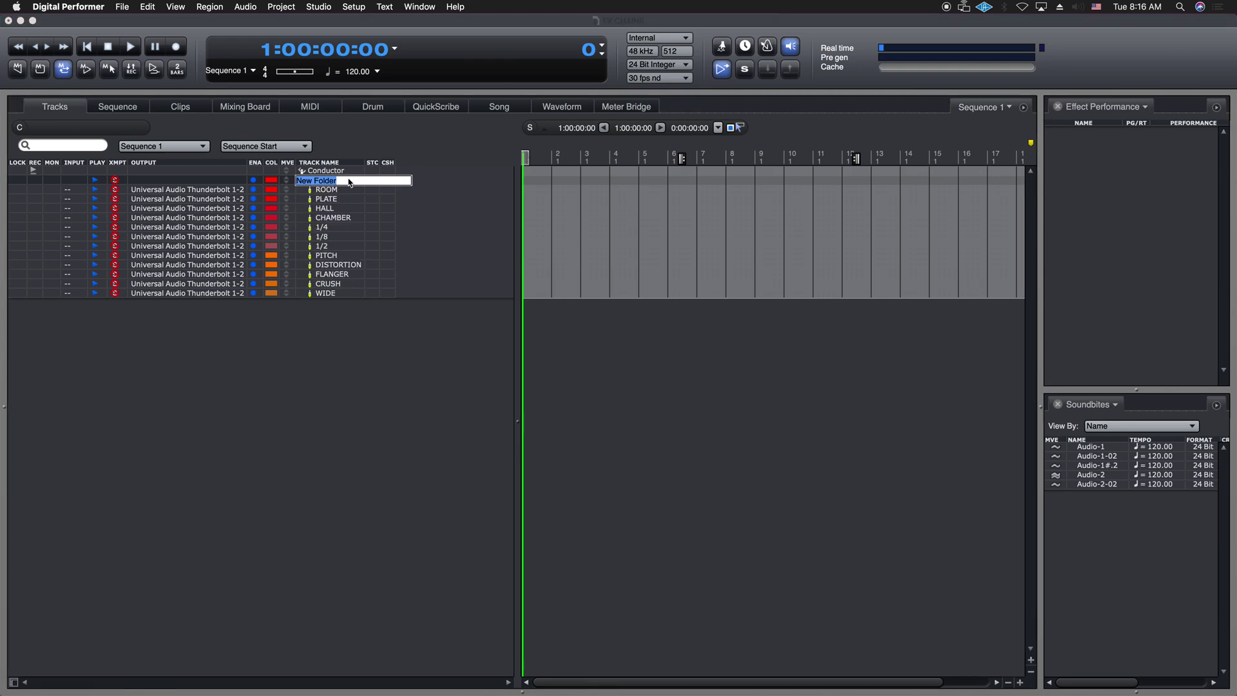
{"action": "type", "text": "FX"}
{"action": "key", "text": "Tab"}
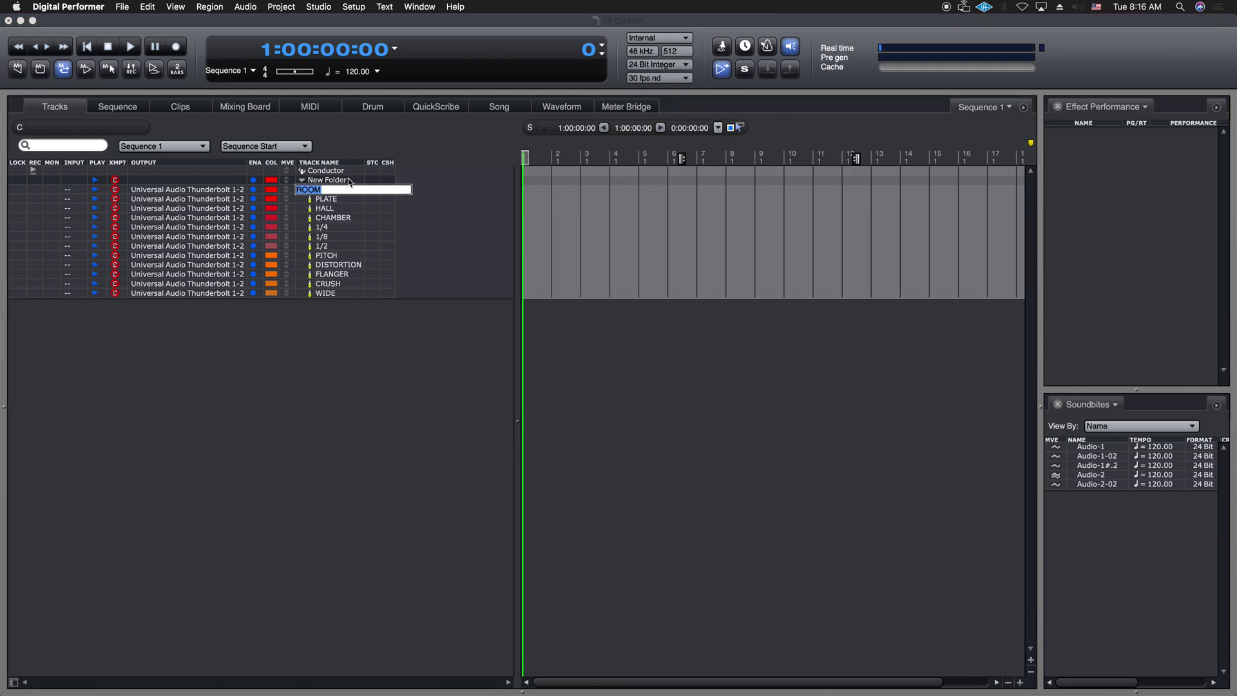
{"action": "left_click", "coordinate": [390, 331]}
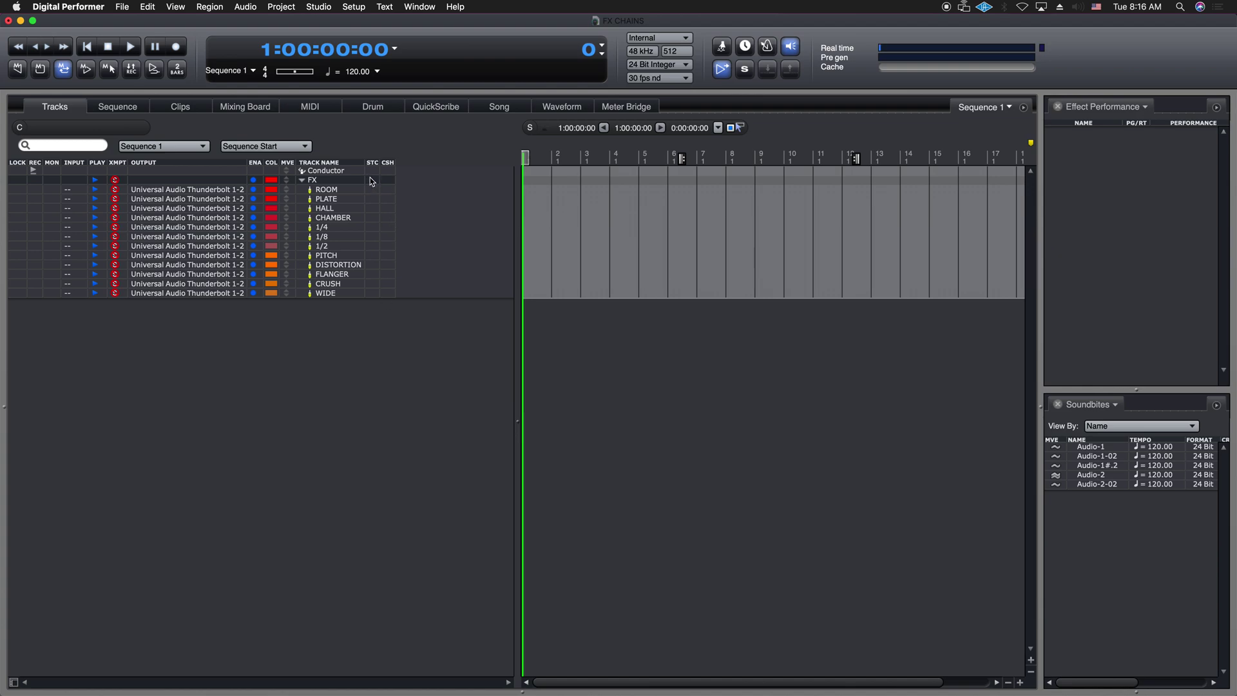
{"action": "left_click", "coordinate": [350, 182]}
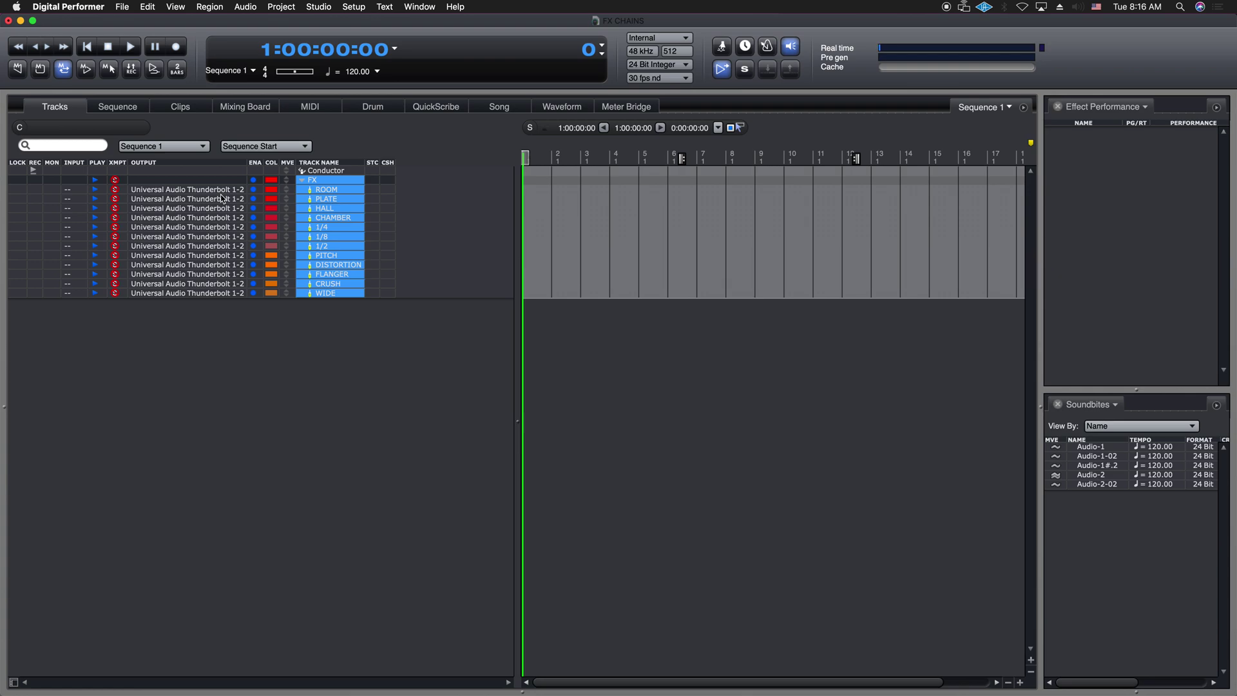
In Track Assignments, give the tracks consecutive audio inputs starting at the ROOM bus
{"action": "key", "text": "super+shift+a"}
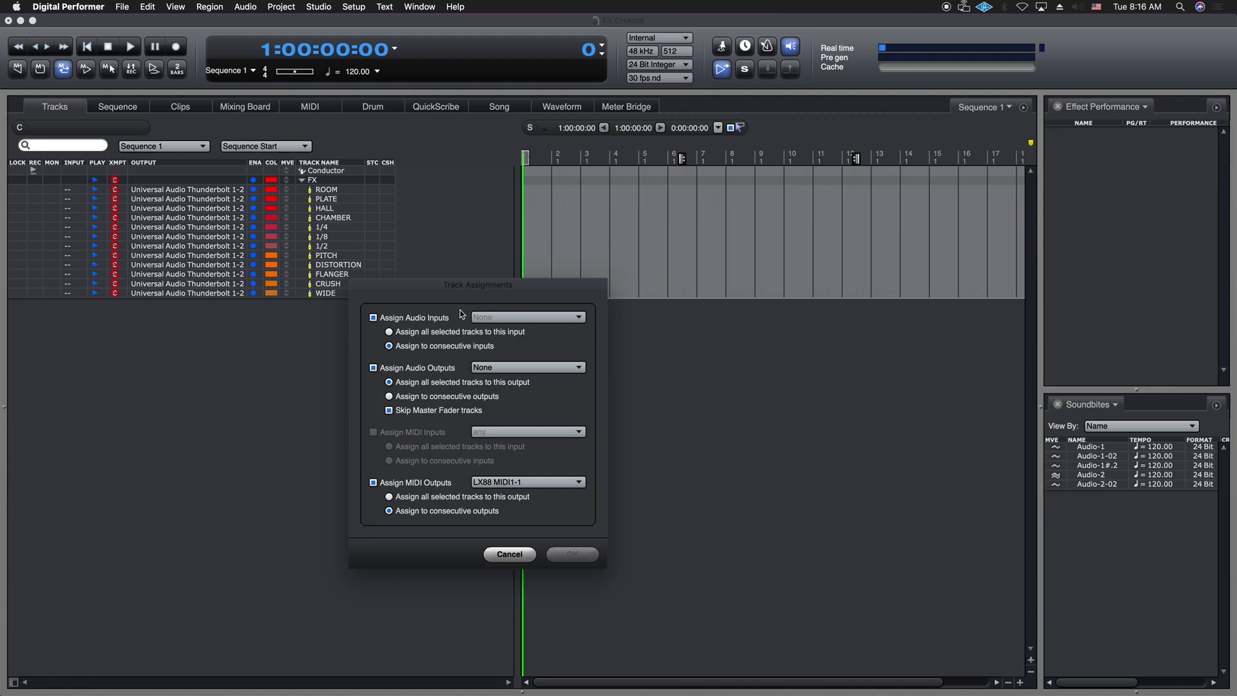
{"action": "left_click", "coordinate": [433, 320]}
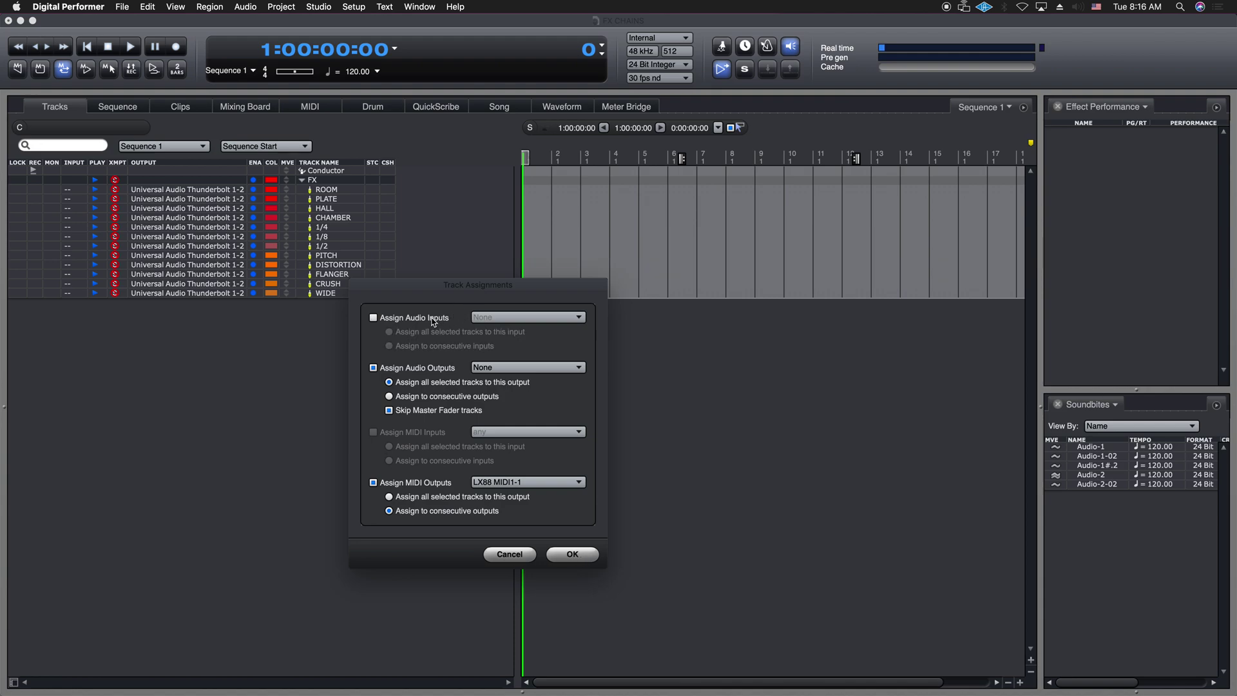
{"action": "left_click", "coordinate": [433, 320]}
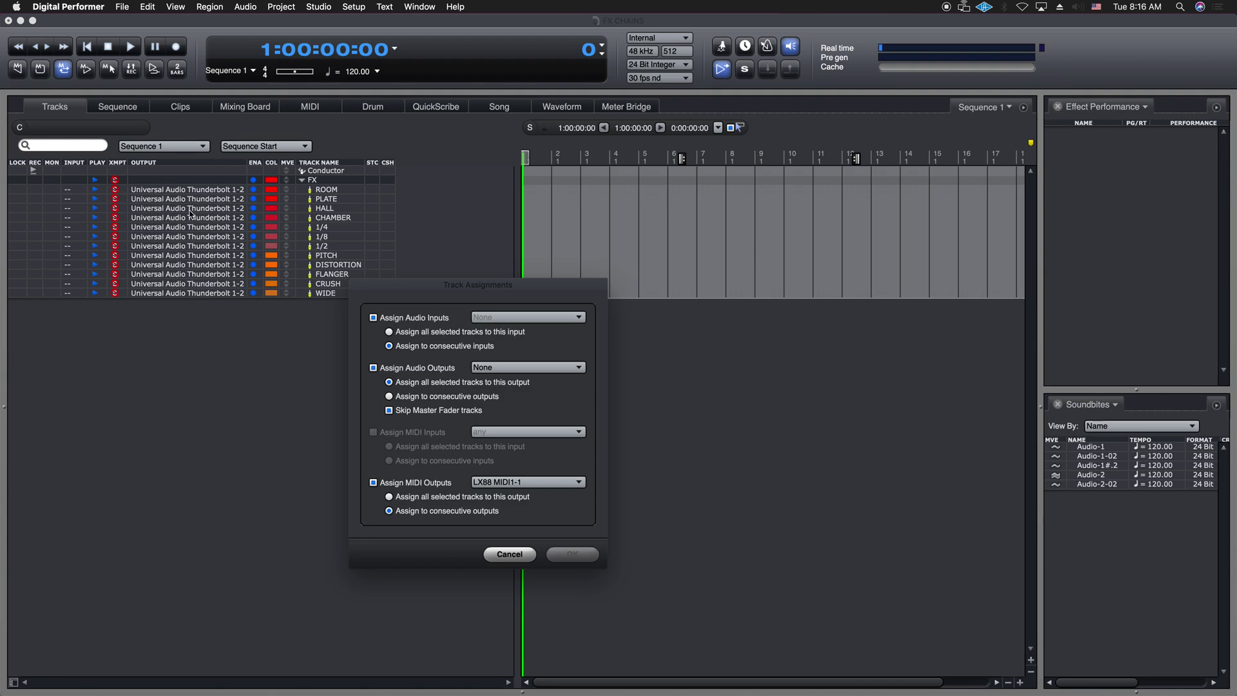
{"action": "left_click", "coordinate": [581, 318]}
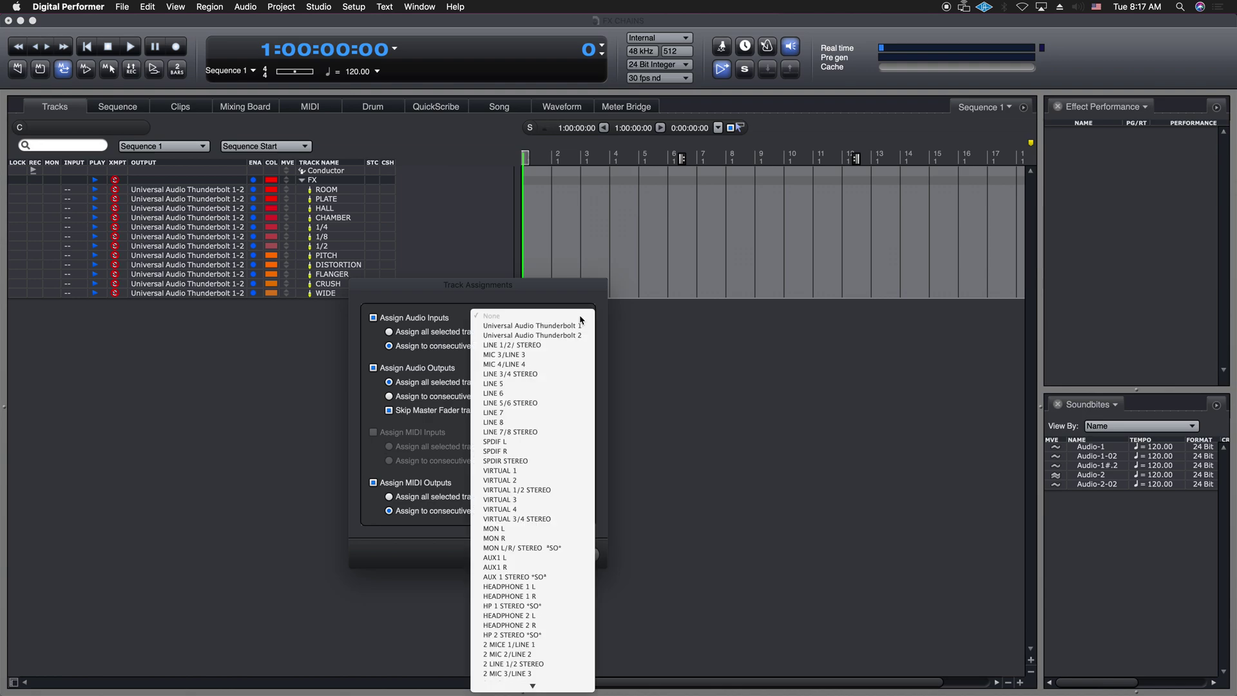
{"action": "left_click", "coordinate": [509, 664]}
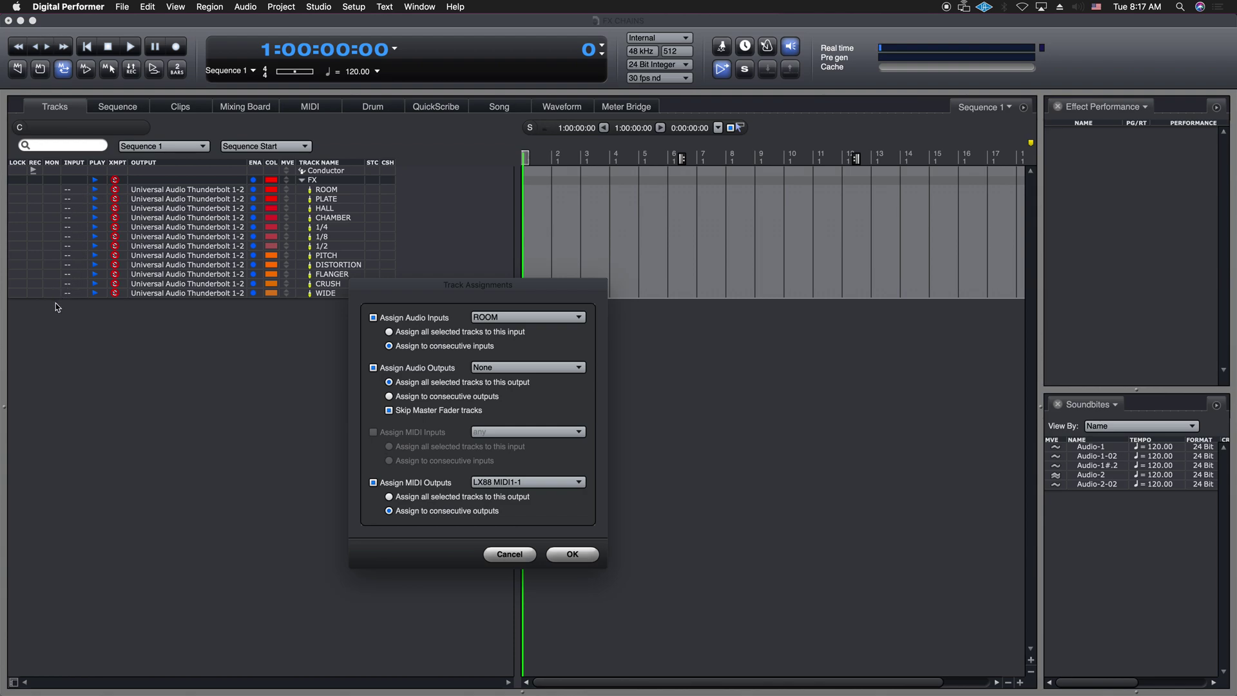
{"action": "left_click", "coordinate": [572, 554]}
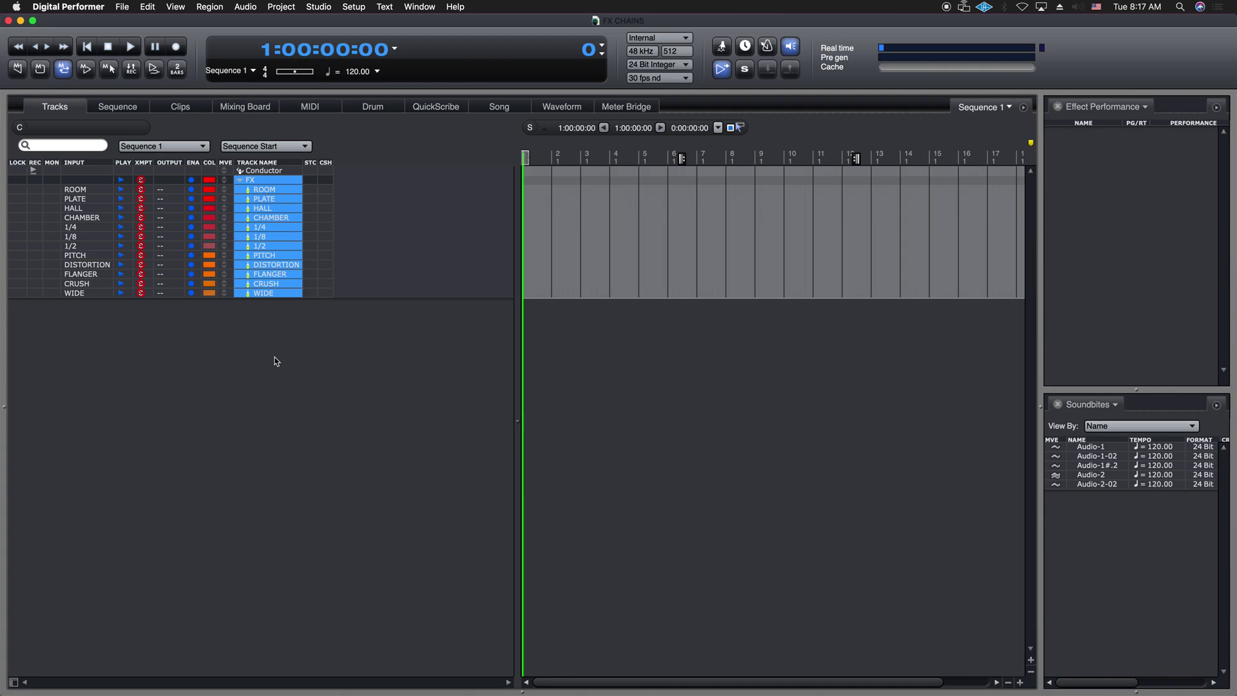
Export the bus bundles to Documents as 'MULTIBUS FX SENDS EXPORT'
{"action": "key", "text": "shift+b"}
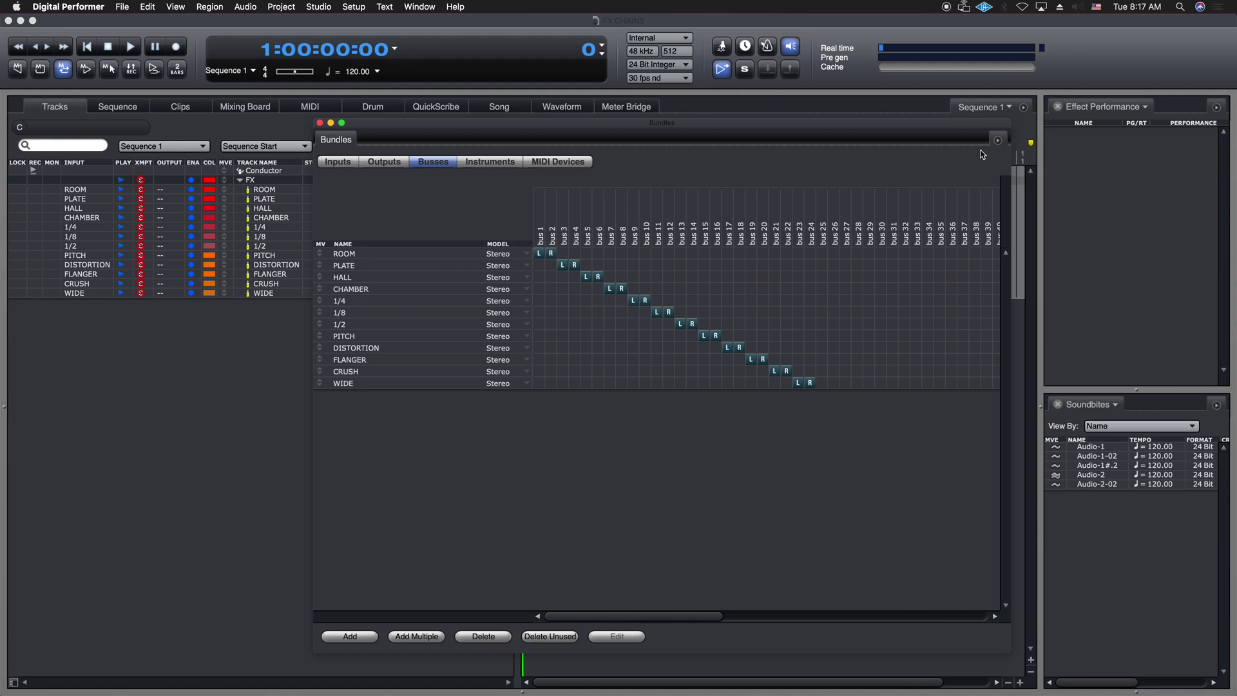
{"action": "left_click", "coordinate": [998, 141]}
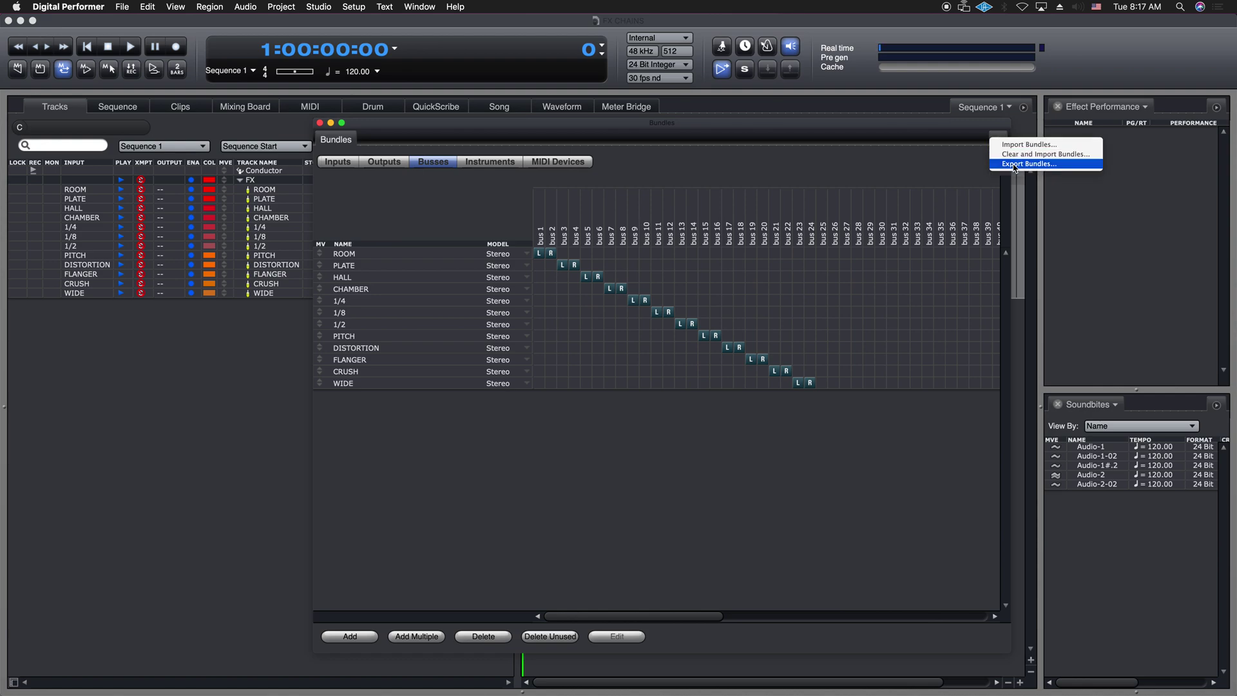
{"action": "left_click", "coordinate": [1013, 164]}
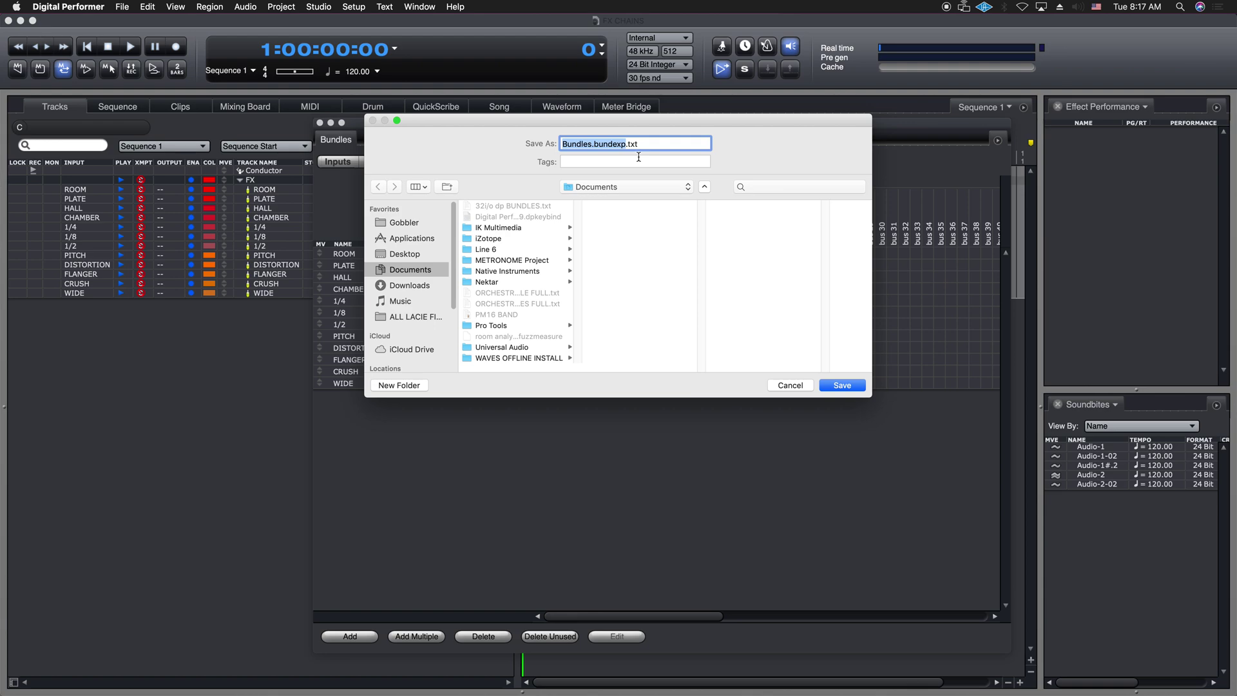
{"action": "type", "text": "MULTIBUS"}
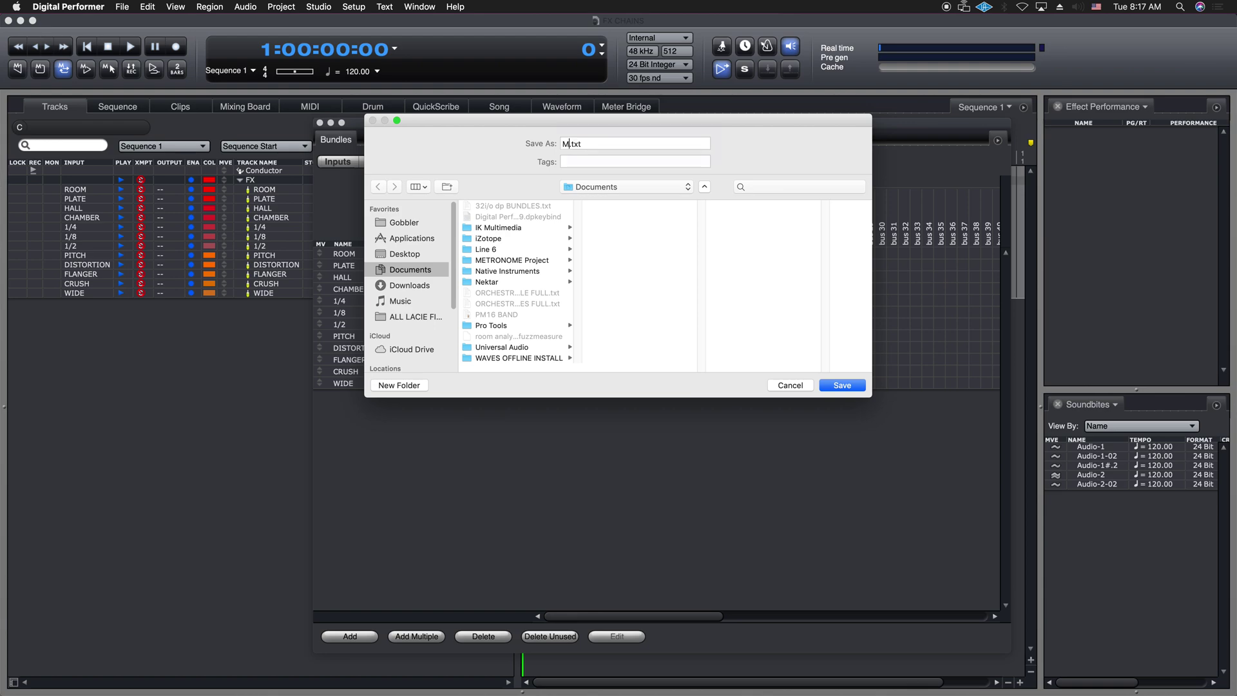
{"action": "type", "text": " FX"}
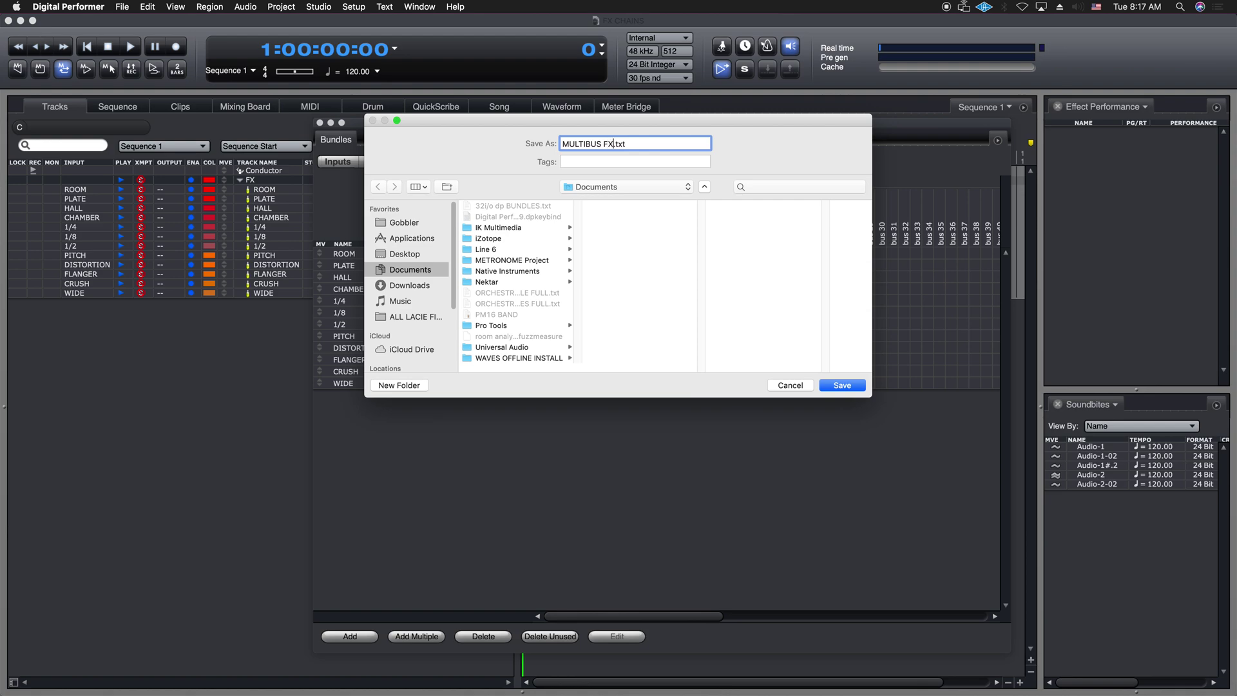
{"action": "type", "text": " SENDS EX"}
{"action": "type", "text": "PORT"}
{"action": "key", "text": "Return"}
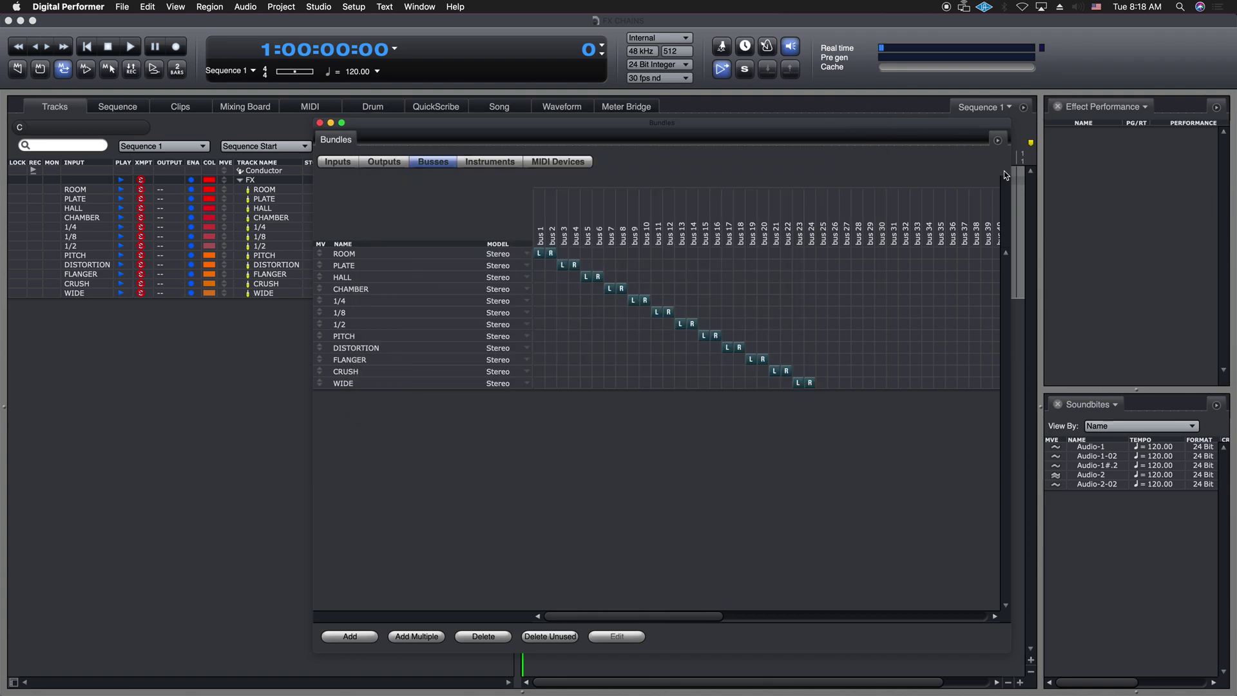
Clear the current bundles, import MULTIBUS FX SENDS EXAMPLE.txt from Documents, then close the Bundles window
{"action": "left_click", "coordinate": [997, 140]}
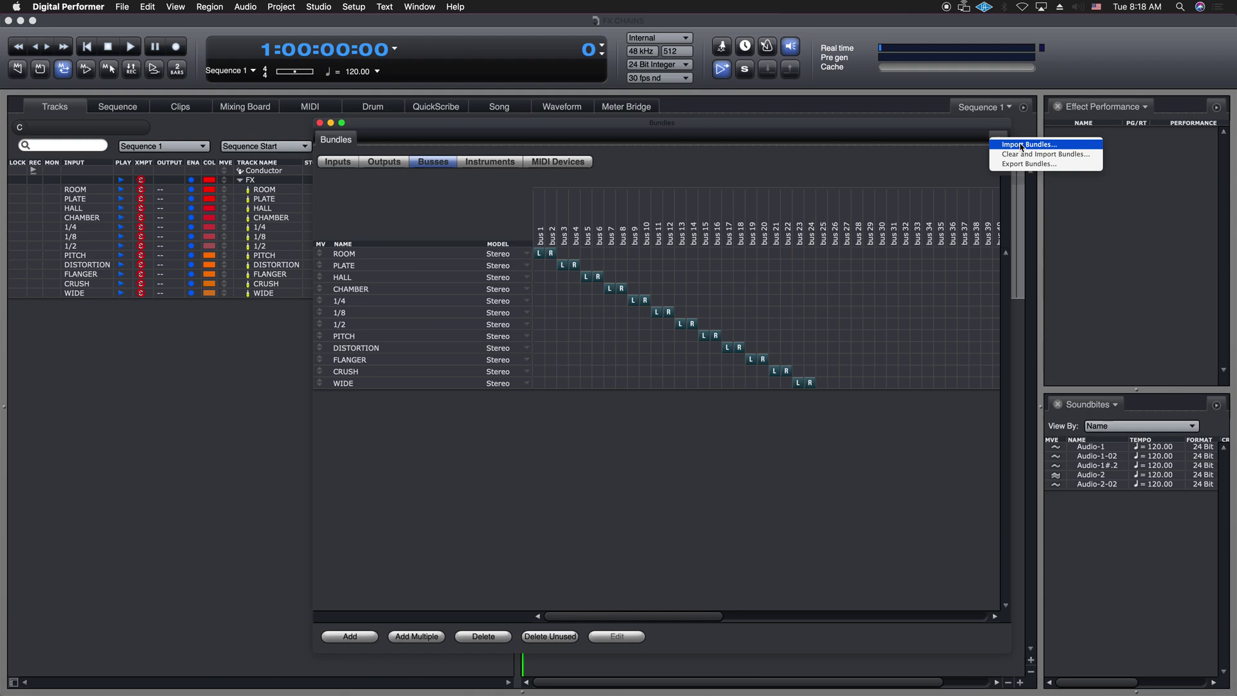
{"action": "left_click", "coordinate": [1019, 155]}
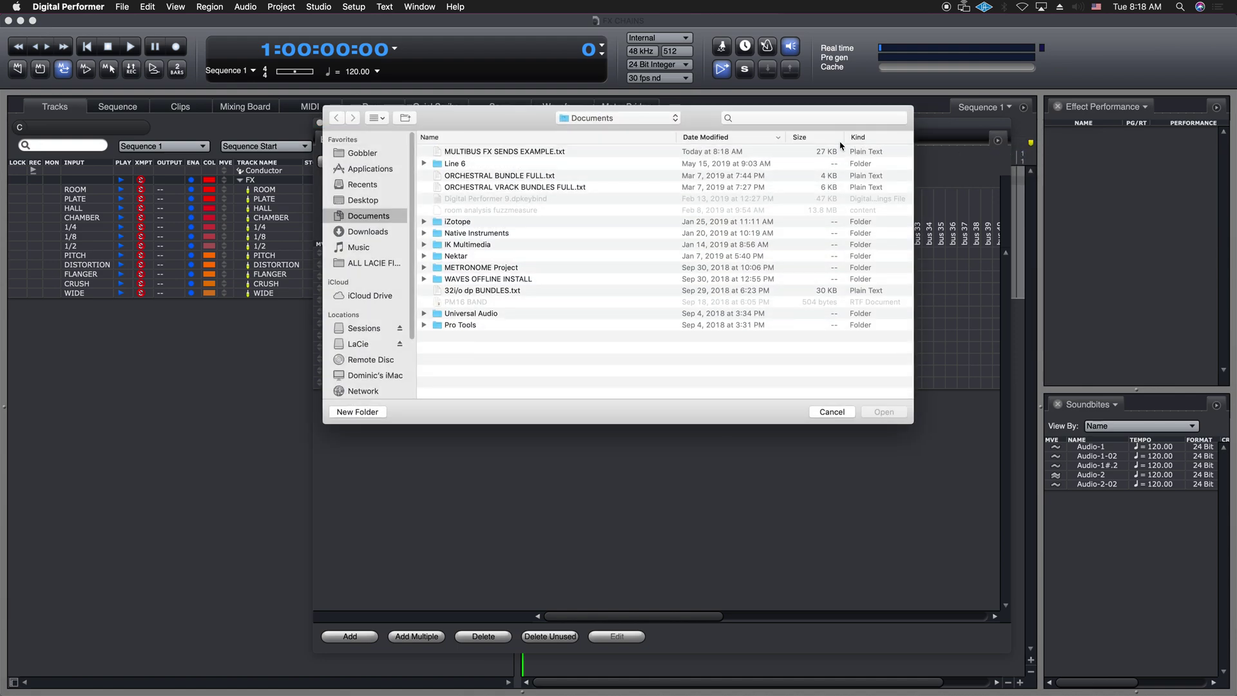
{"action": "double_click", "coordinate": [548, 152]}
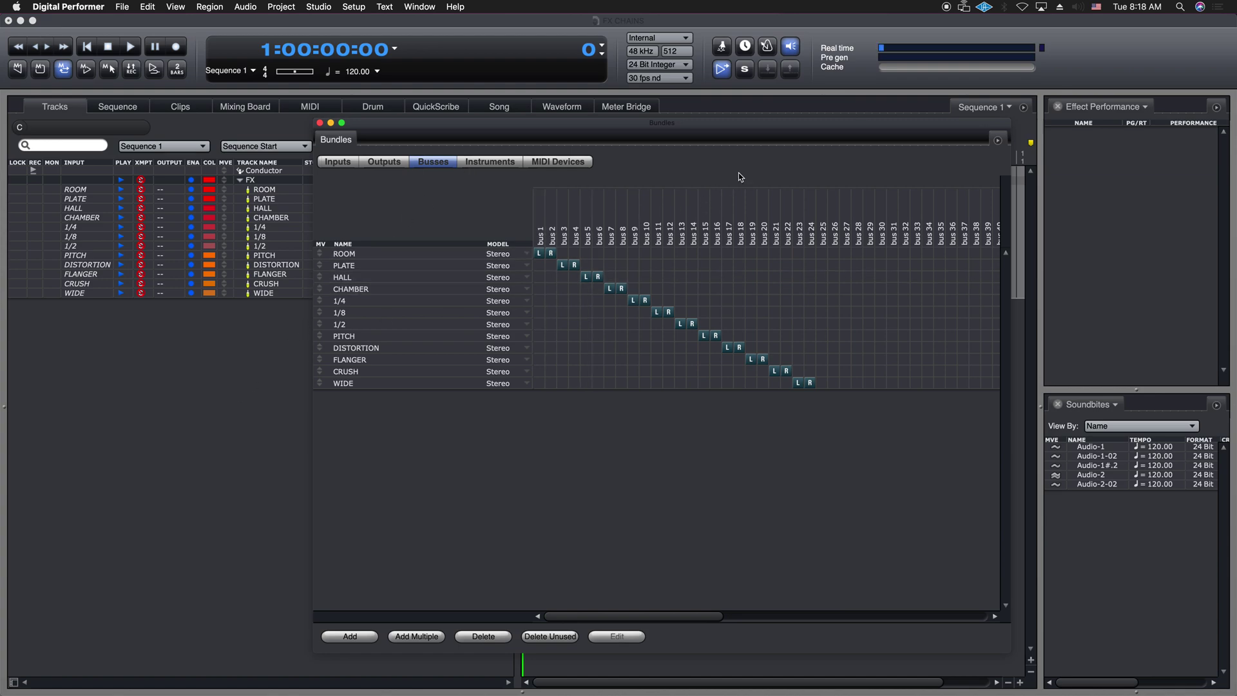
{"action": "key", "text": "super+w"}
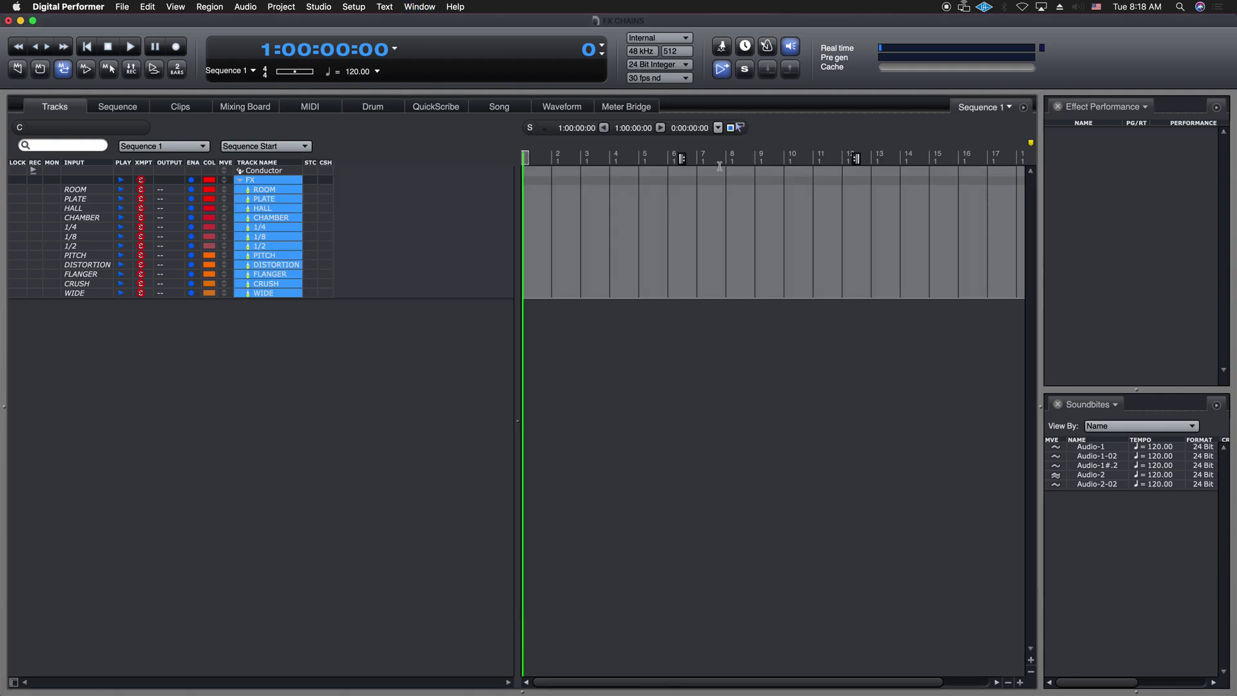